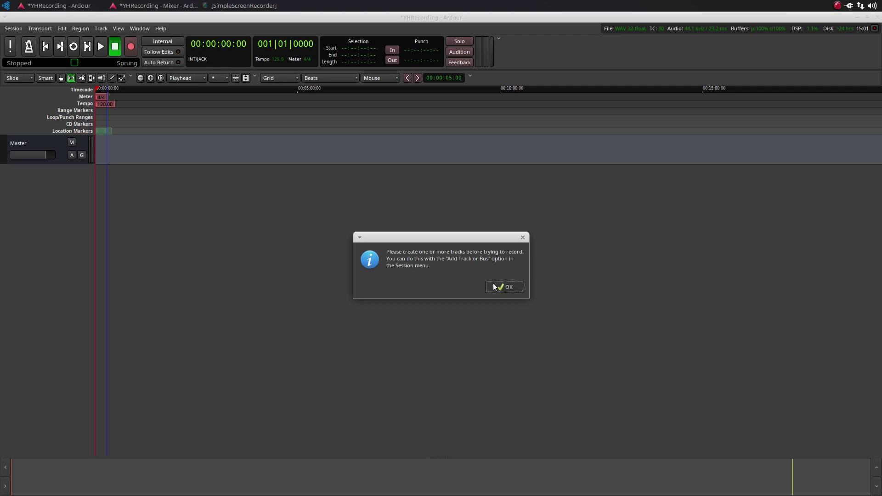
Acknowledge the 'create tracks before recording' notice with OK
click(494, 287)
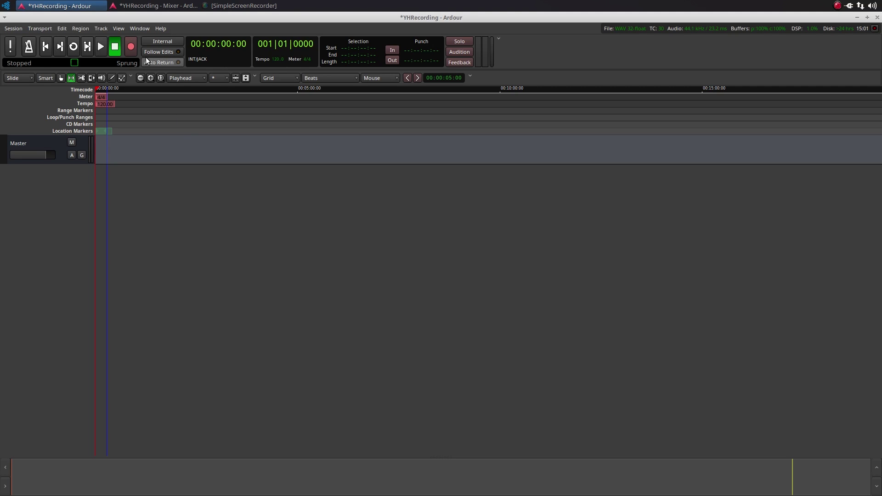
Add one mono Audio track in Normal record mode, inserted first in the list
click(102, 29)
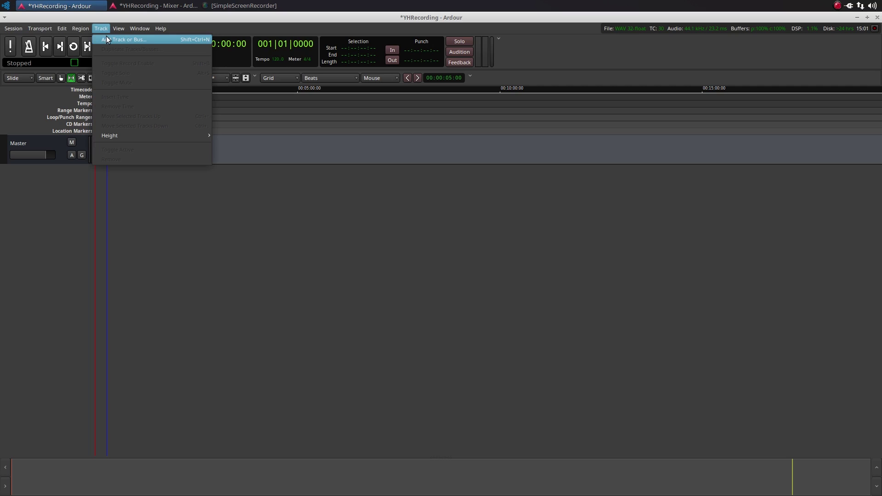
click(106, 39)
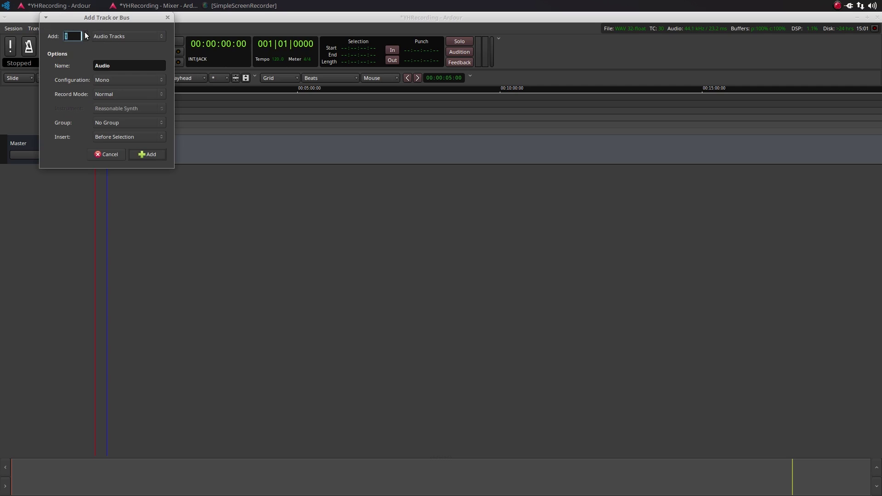
click(104, 37)
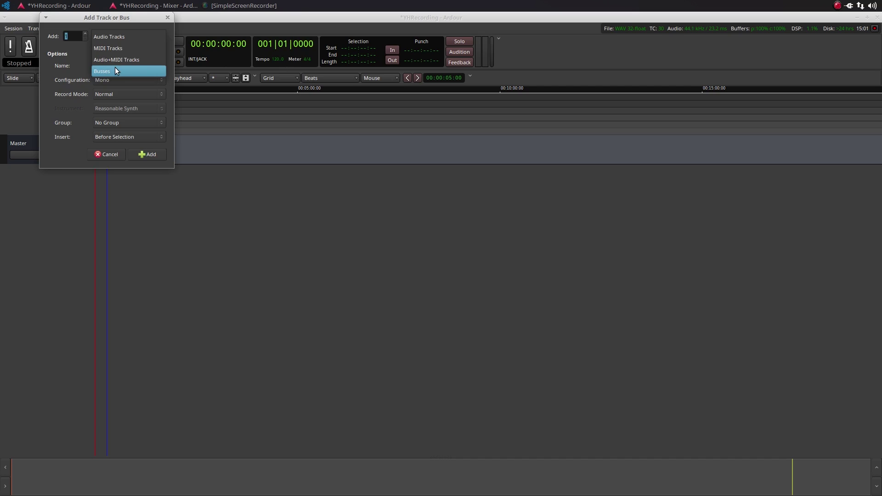
click(78, 71)
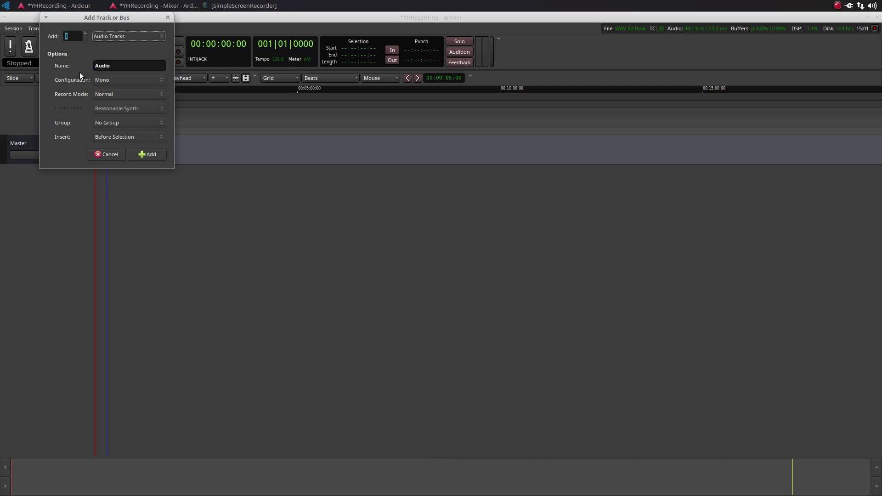
click(111, 80)
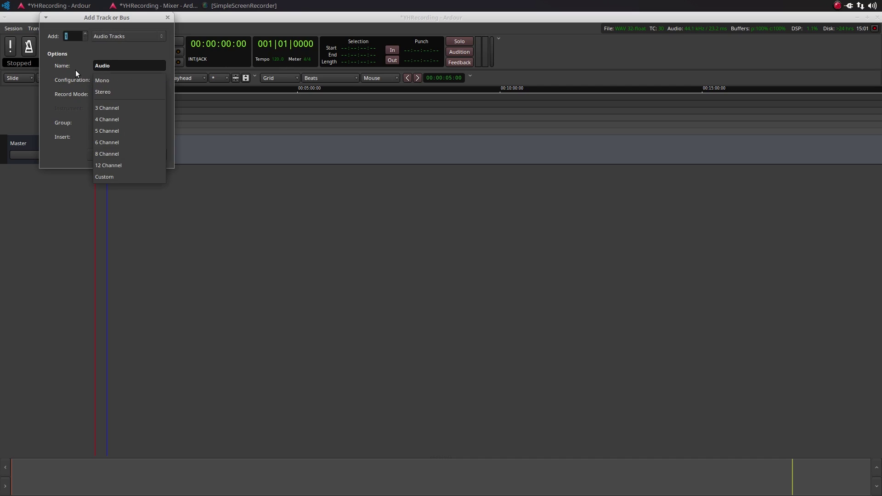
click(78, 71)
click(111, 94)
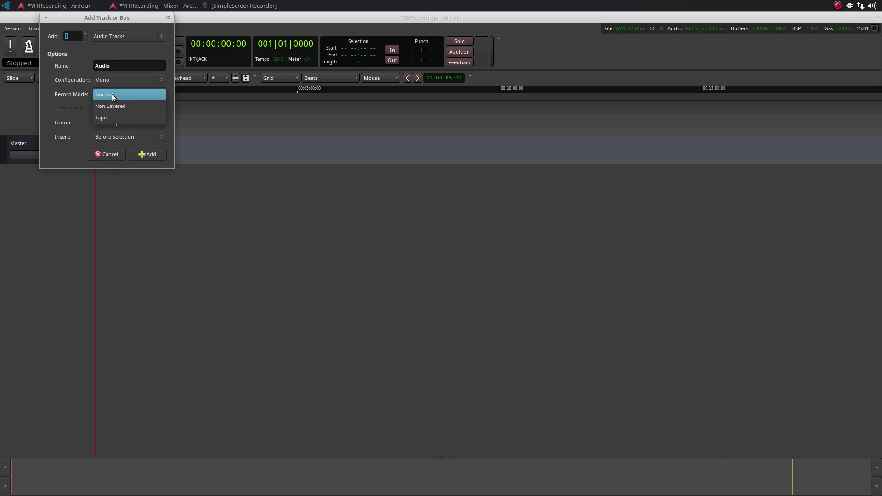
click(112, 94)
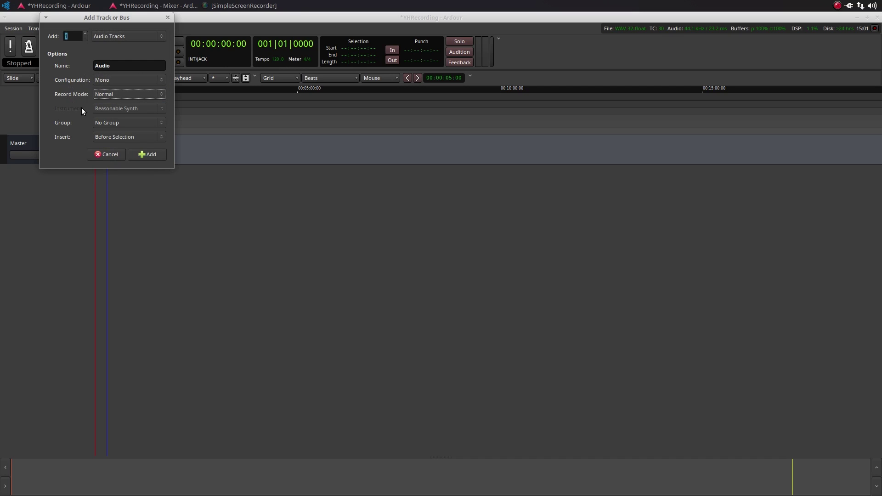
click(118, 136)
click(123, 137)
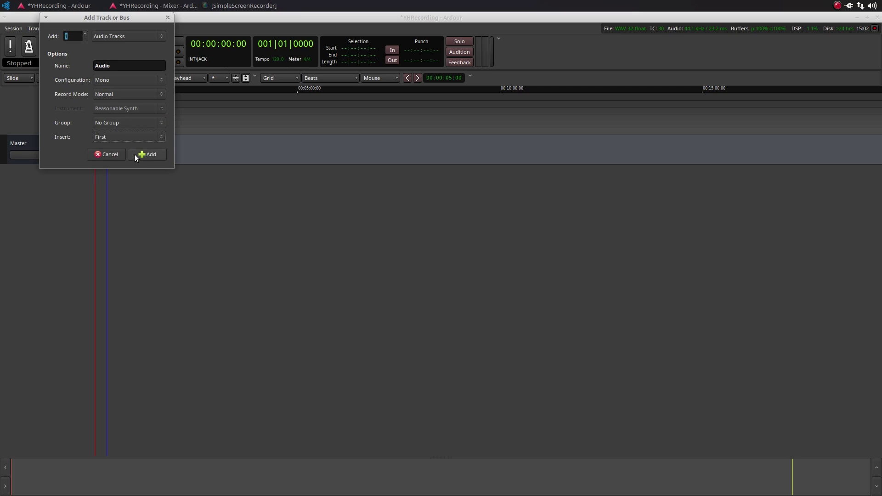
click(137, 155)
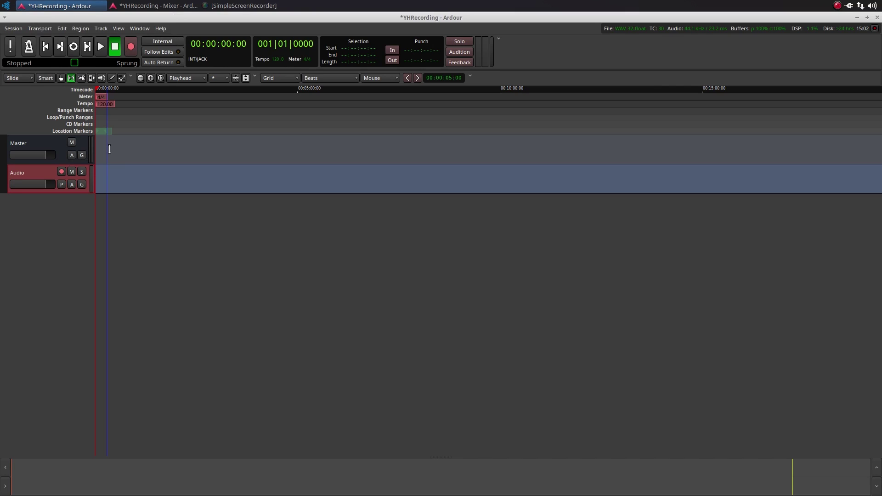
Rename the Audio track to 'Sample Audio Track', save, and record-arm it
double_click(20, 172)
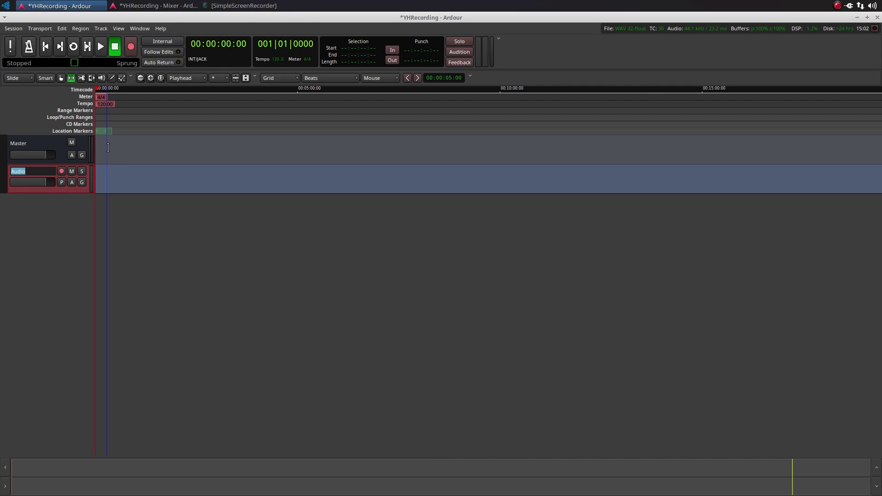
text(Sample A.)
text(udio Track)
key(Return)
key(ctrl+s)
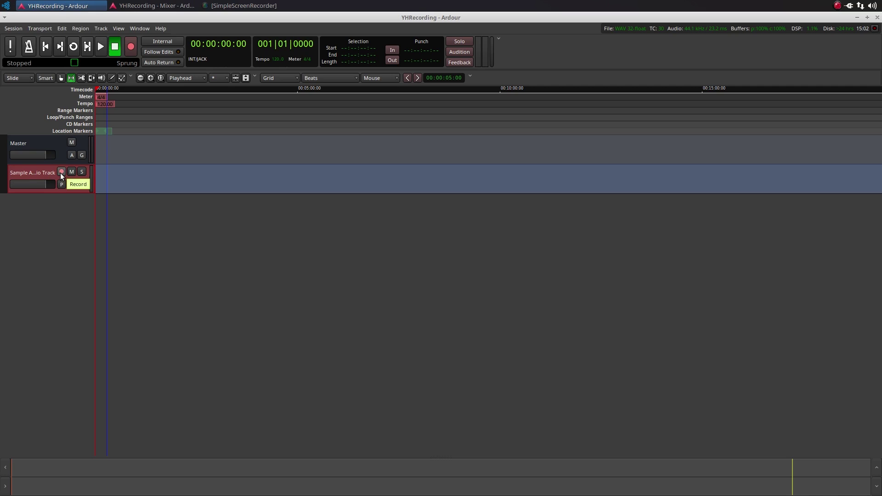
click(61, 172)
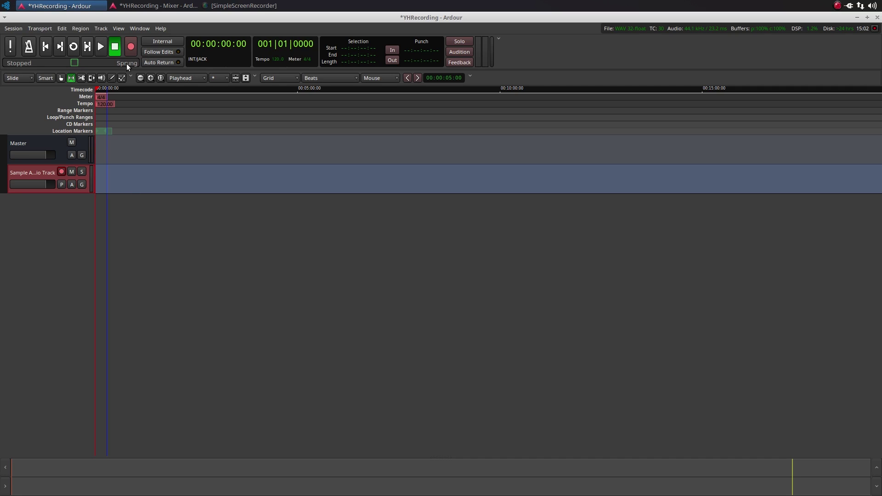
Show the editor mixer strip and connect Sample Audio Track's input to in 2
click(118, 30)
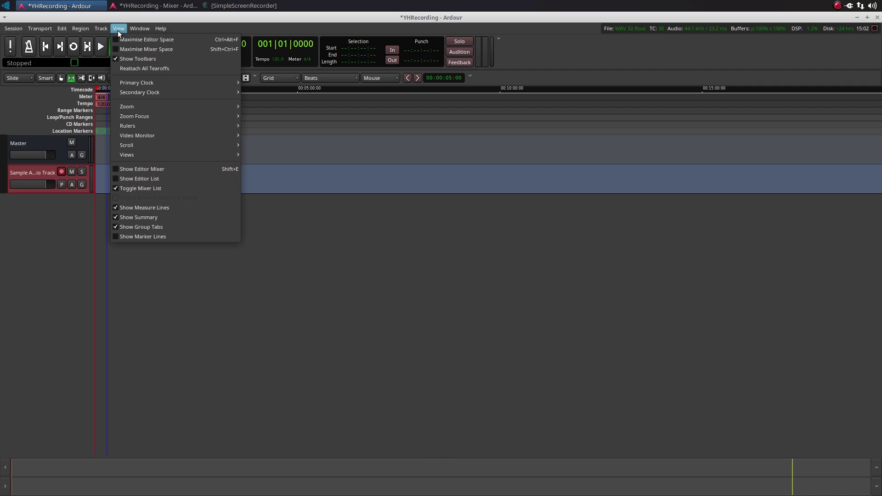
click(142, 170)
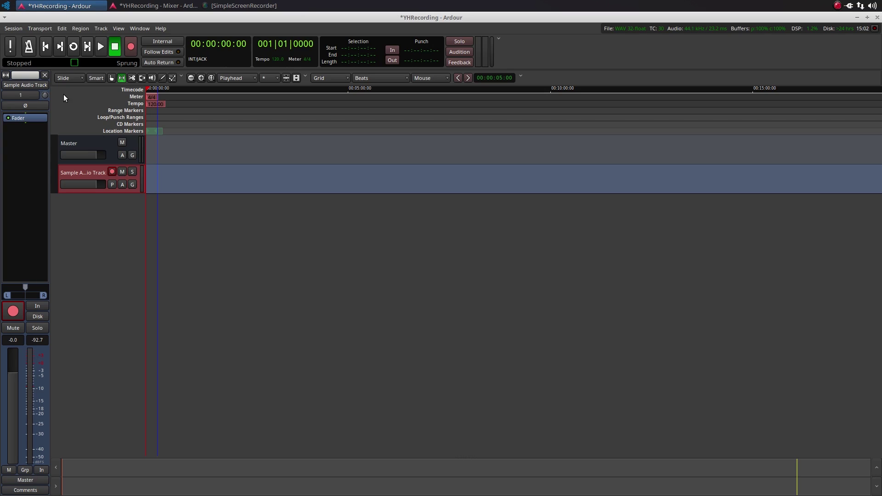
click(20, 96)
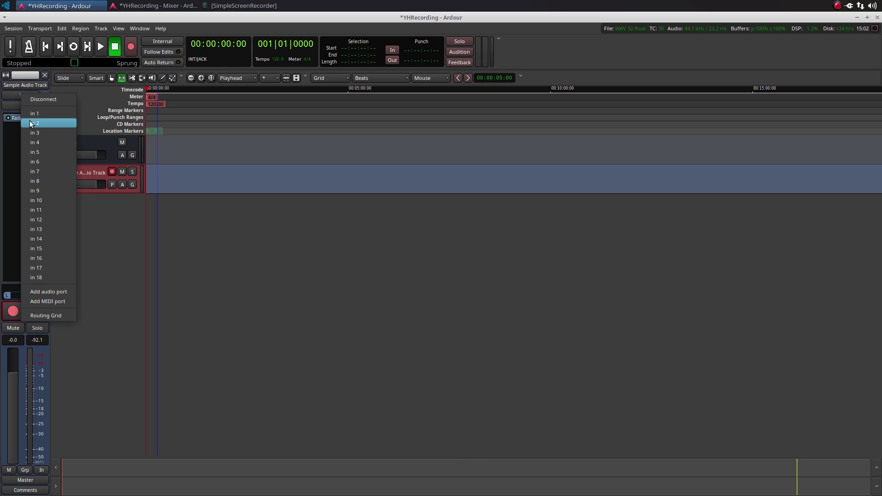
click(30, 122)
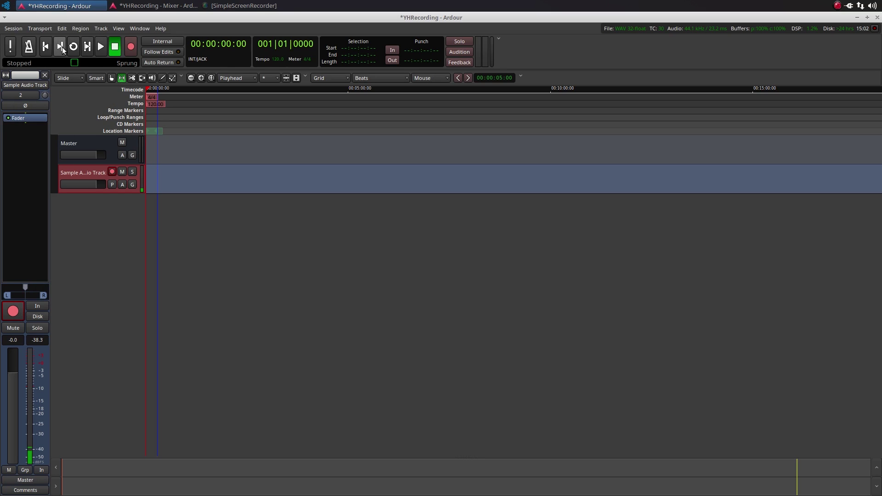
Record a short take, stop, then play it back from the session start
click(130, 52)
click(101, 53)
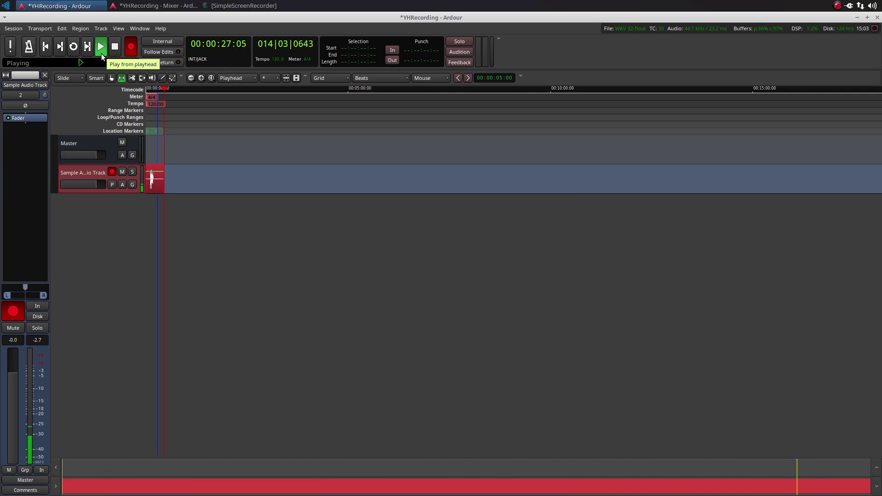
key(space)
click(100, 46)
click(116, 46)
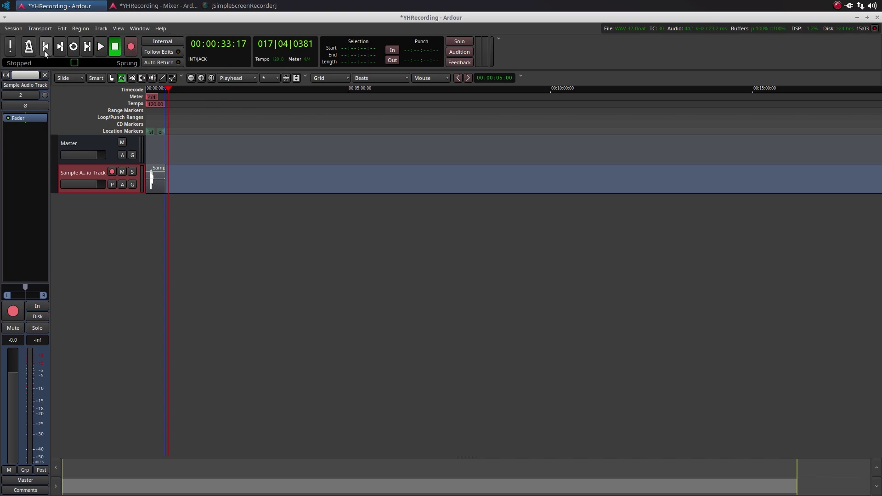
click(45, 48)
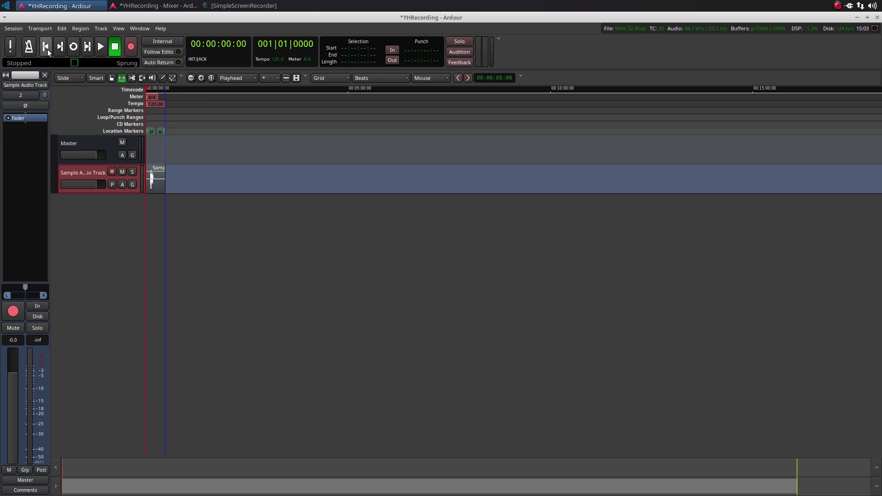
click(101, 46)
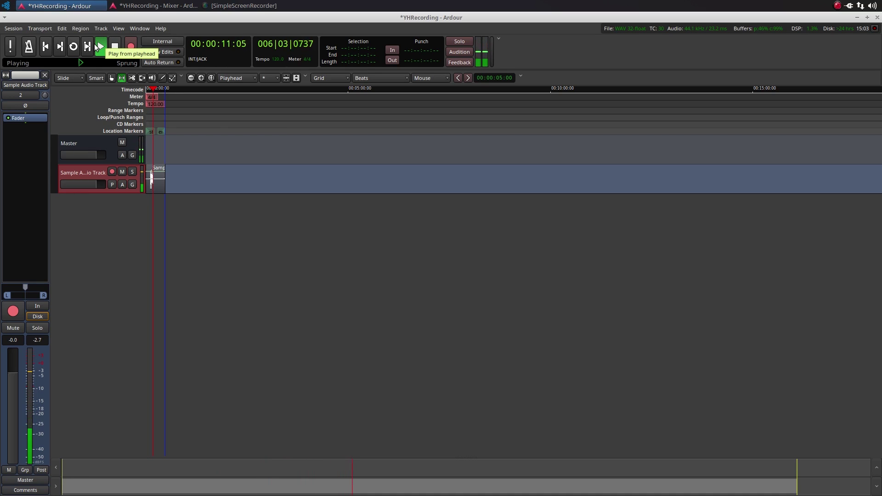
Add two new audio tracks to the session
click(100, 28)
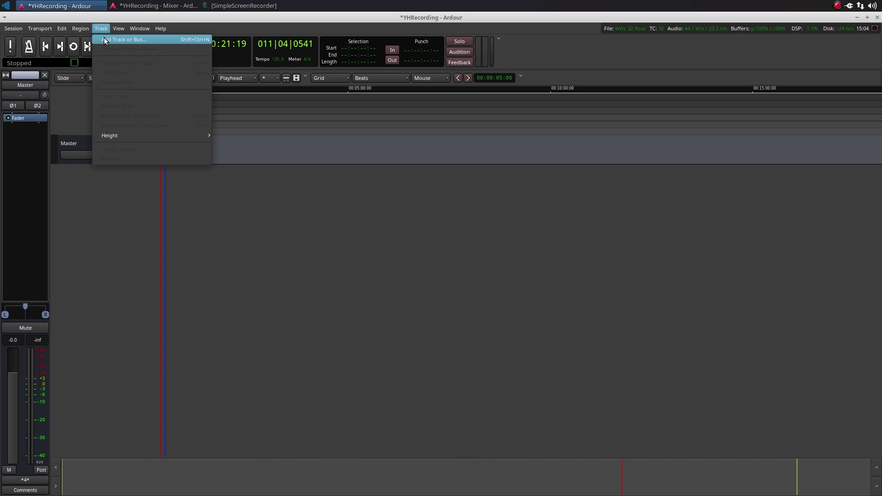
click(104, 37)
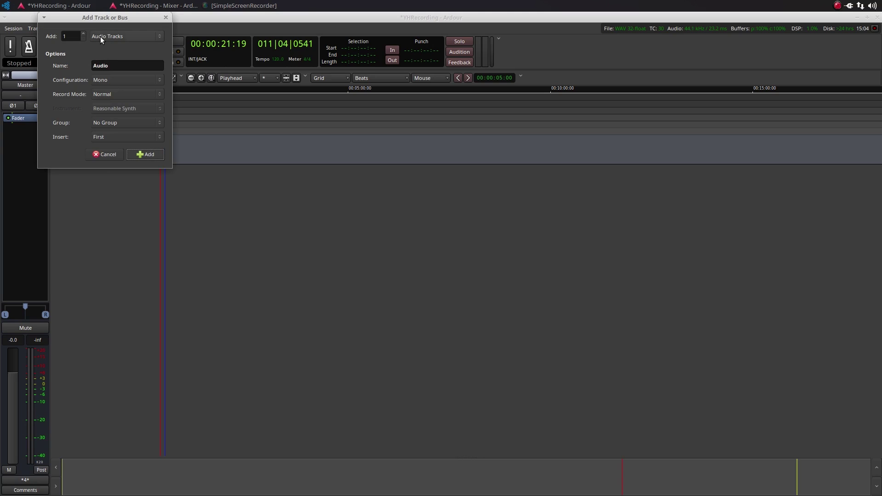
click(83, 34)
click(142, 160)
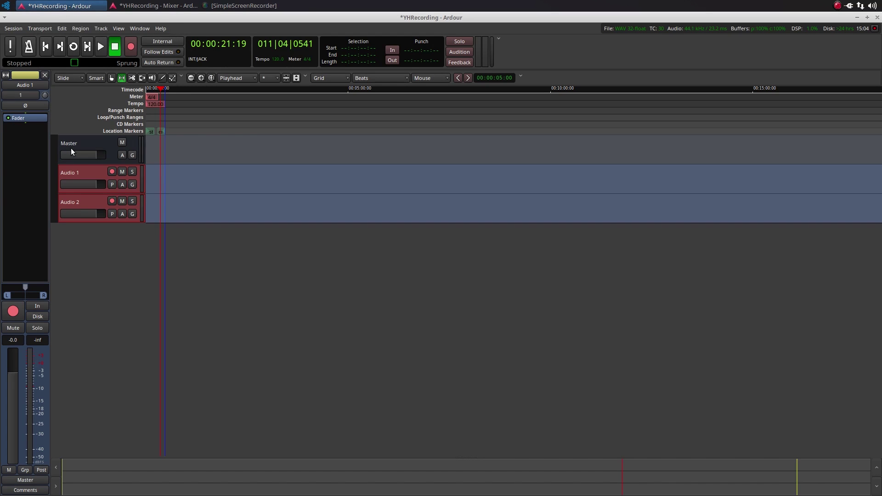
Name the new tracks Kick and Snare, then clear the track selection
double_click(74, 173)
text(Kic)
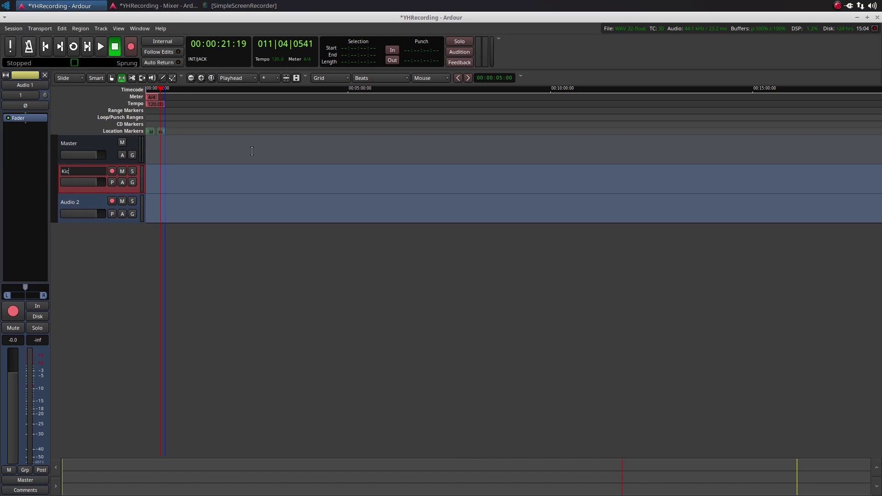
text(k)
key(Tab)
text(S)
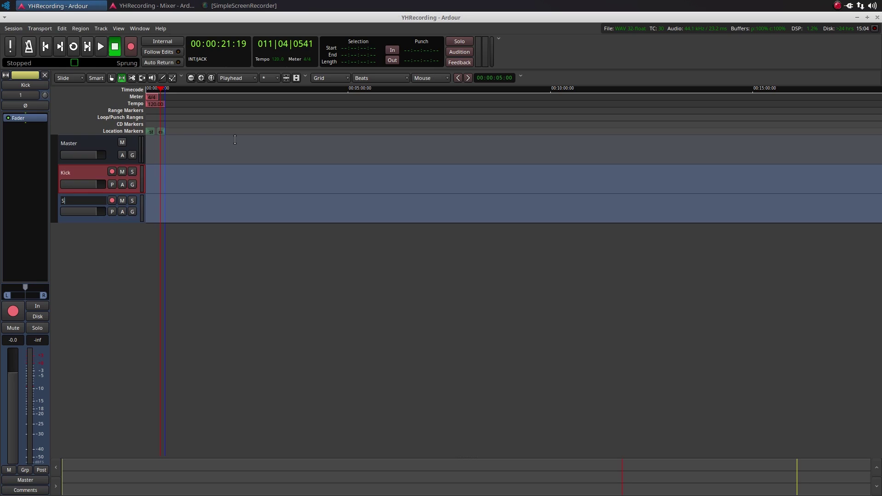
text(nare)
key(Return)
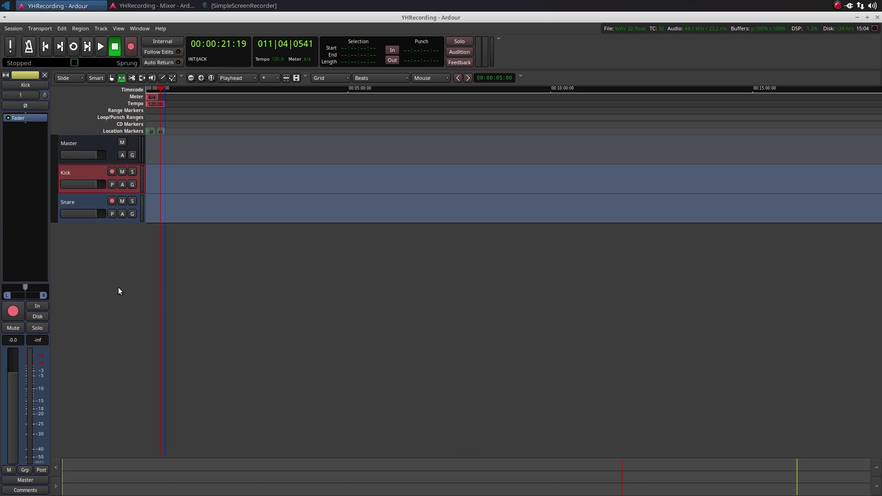
click(115, 283)
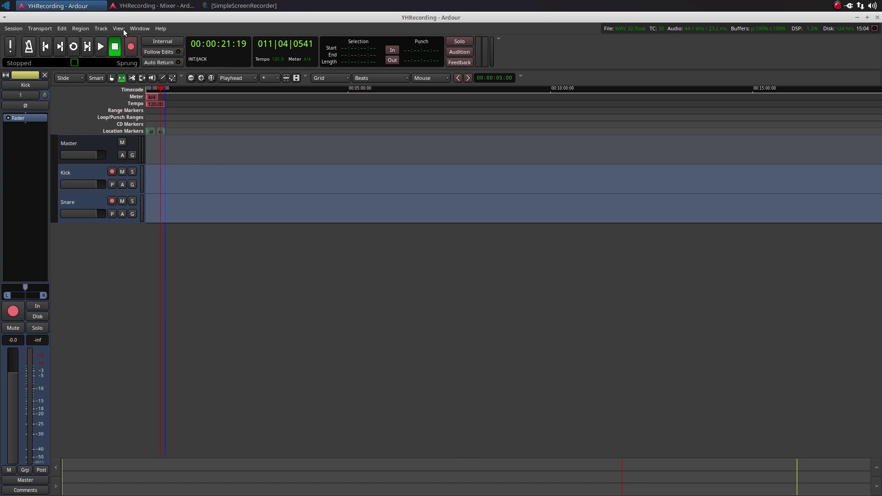
Add a single stereo audio track below Snare and start editing its name
click(109, 29)
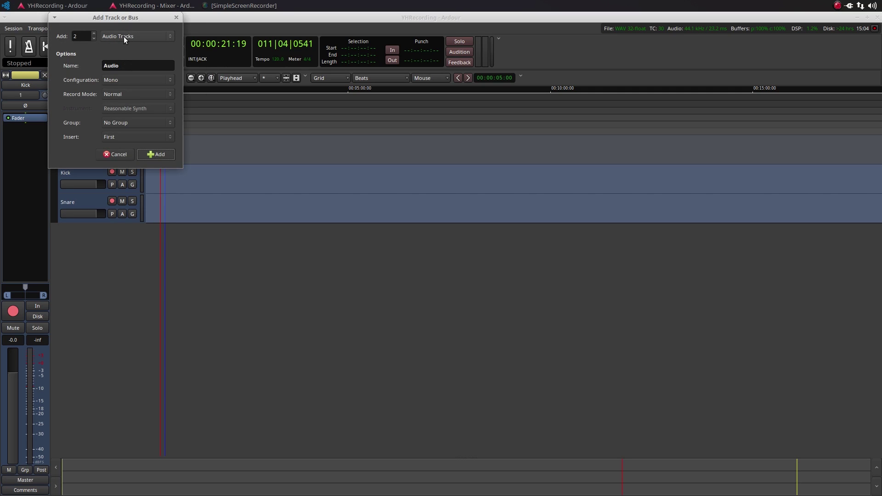
click(93, 39)
click(121, 38)
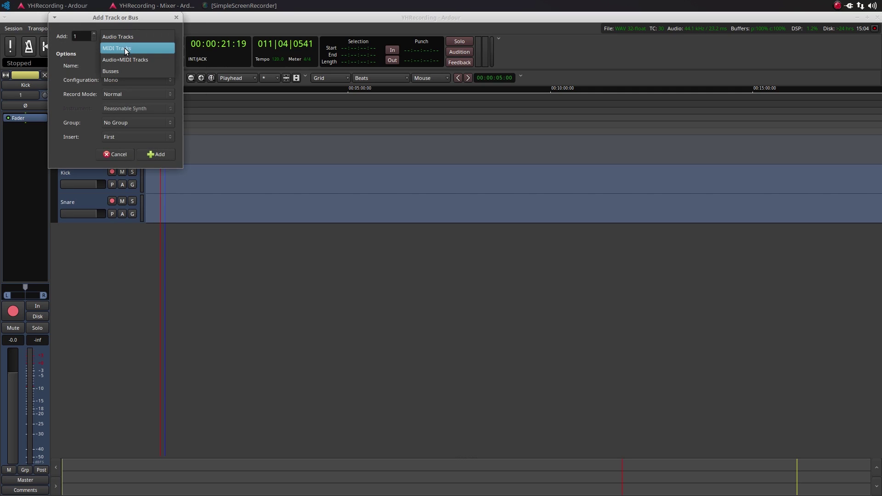
click(117, 38)
click(123, 81)
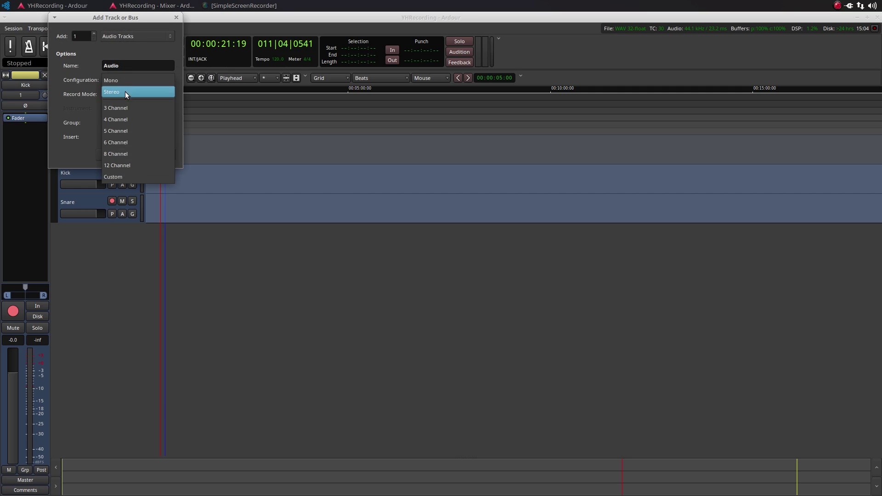
click(119, 92)
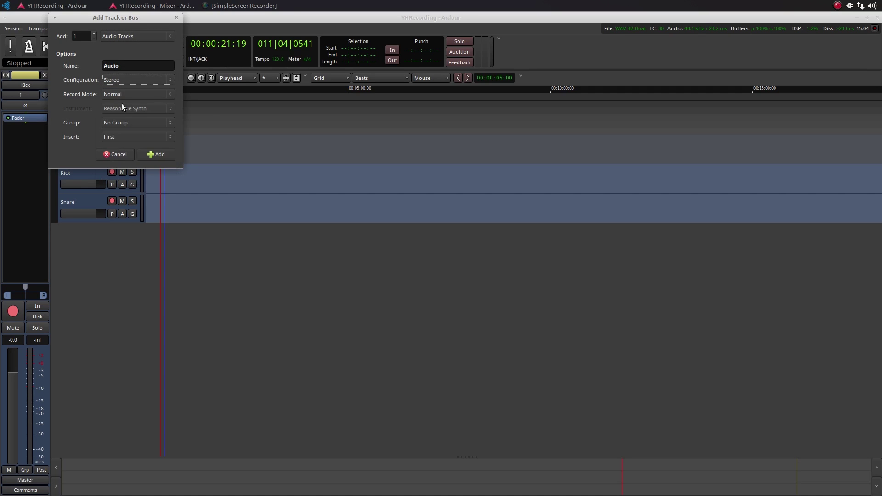
click(154, 154)
double_click(71, 231)
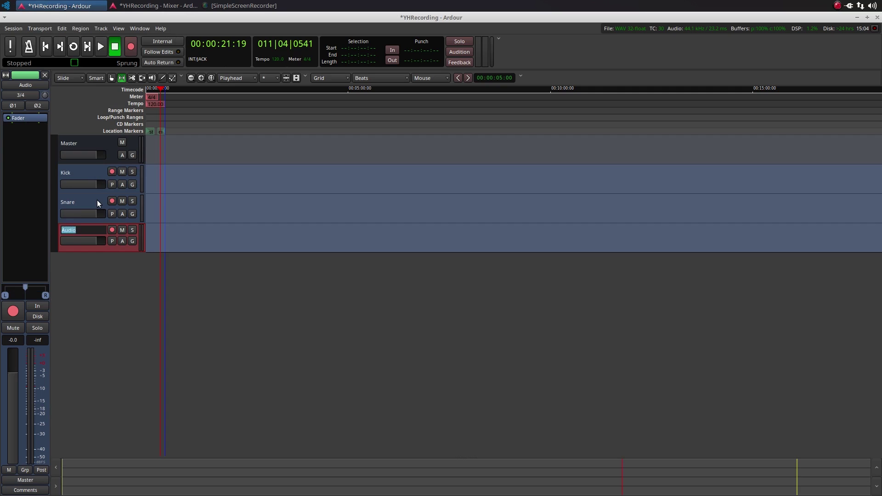
Name the stereo track Overheads, save, and move Master to the bottom
text(Overheads)
key(Return)
key(ctrl+s)
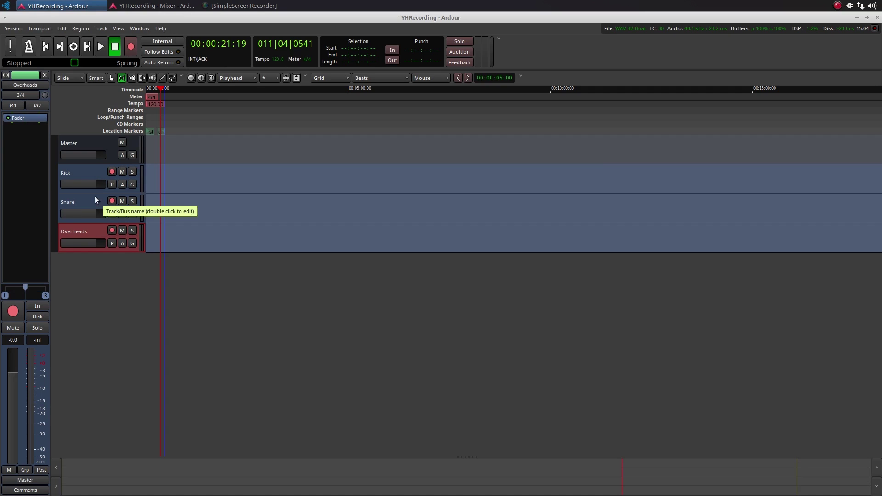
click(87, 141)
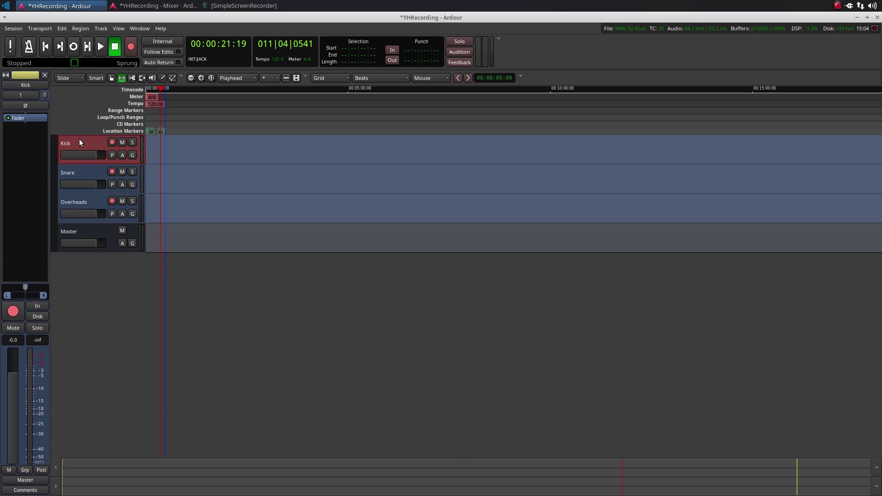
Reconnect Kick's input to in 1 and check the Snare and Overheads inputs
click(24, 93)
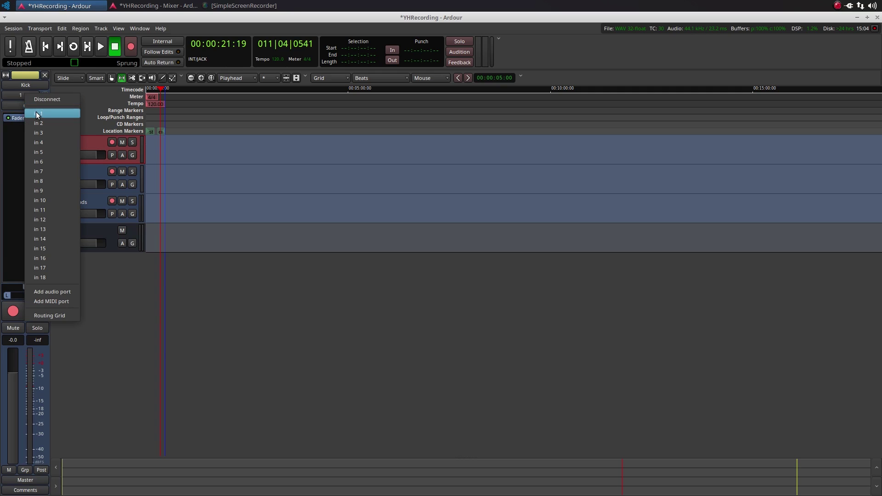
click(35, 111)
click(28, 93)
click(34, 112)
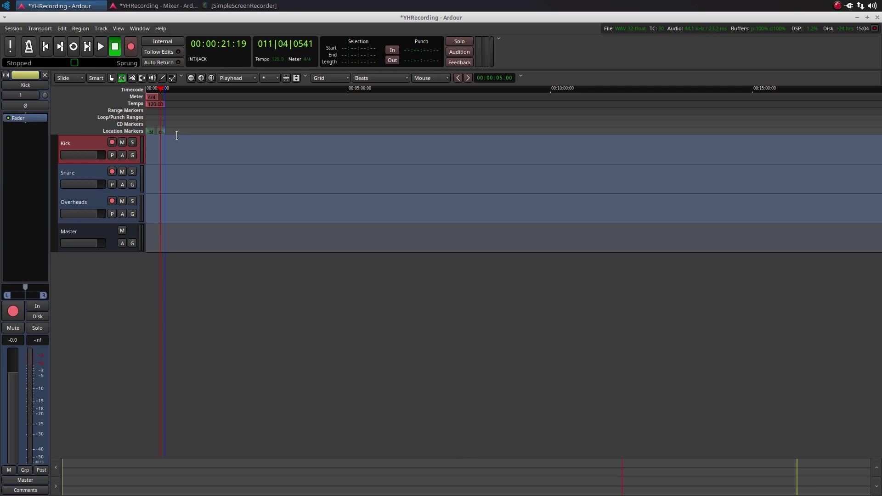
click(79, 174)
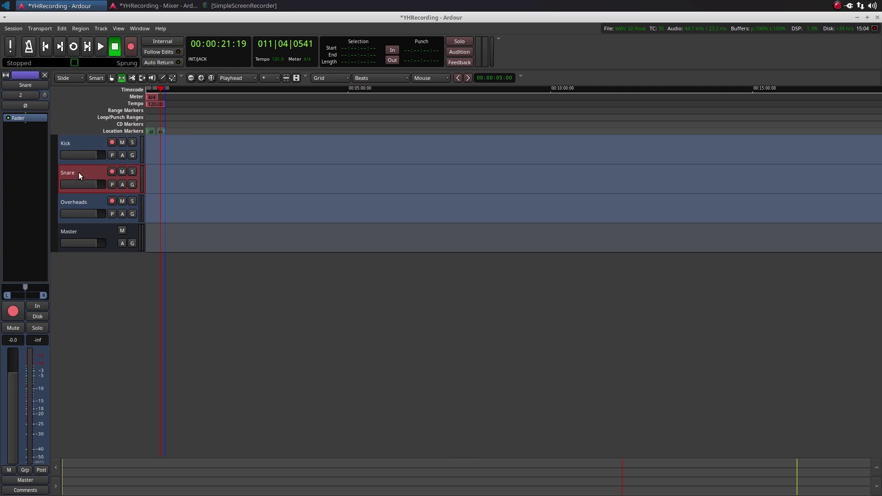
click(98, 202)
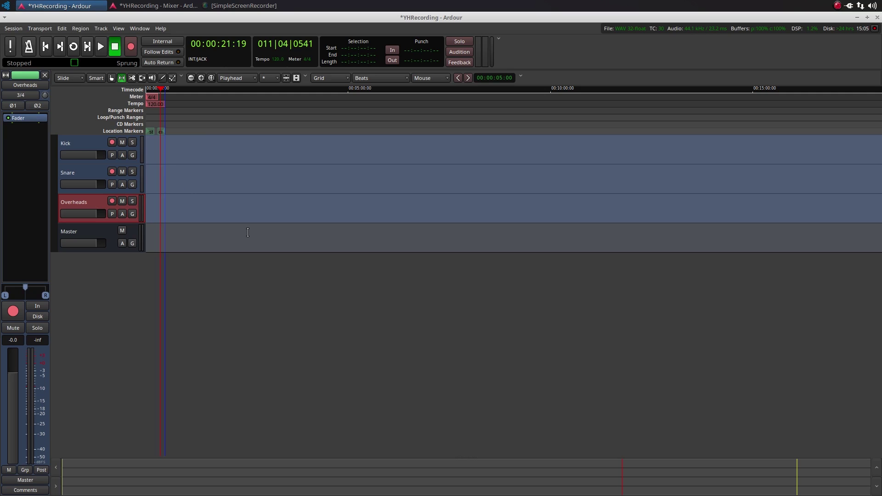
From the session start, arm Overheads and record a take on Kick, Snare and Overheads
click(45, 46)
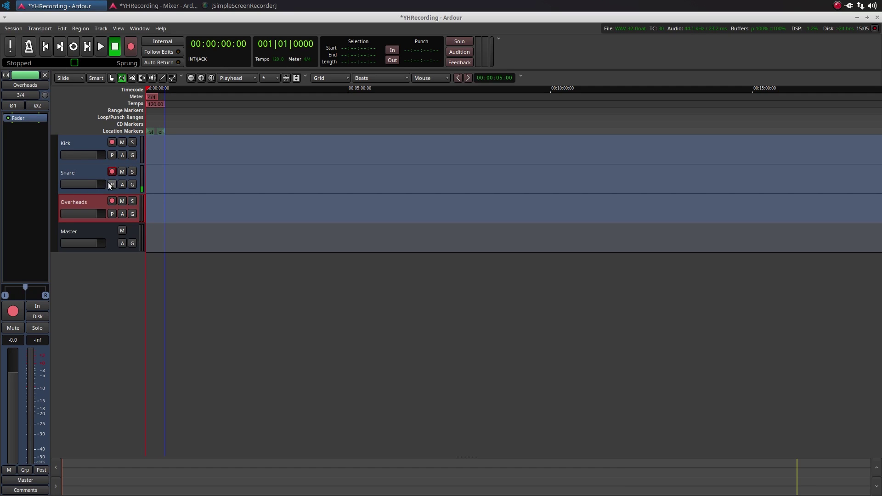
click(110, 202)
key(shift+r)
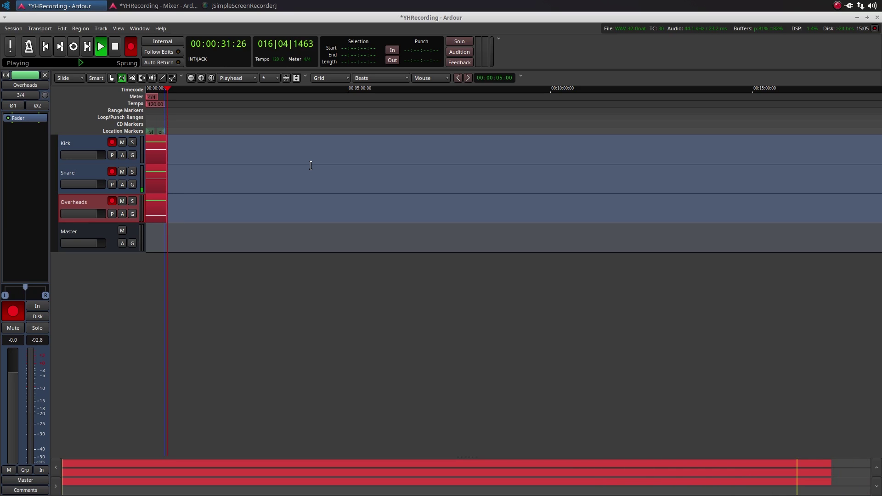
key(space)
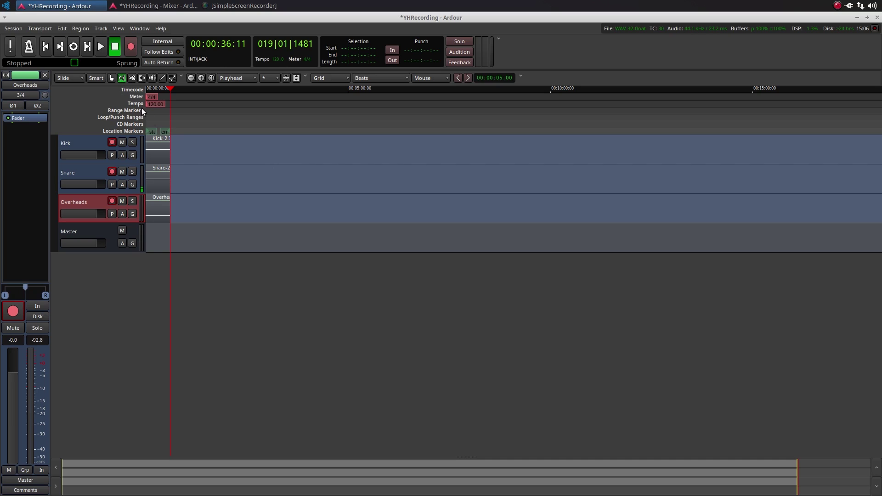
Cut the Snare region just after its start and Remove the short left piece
drag(173, 177, 153, 177)
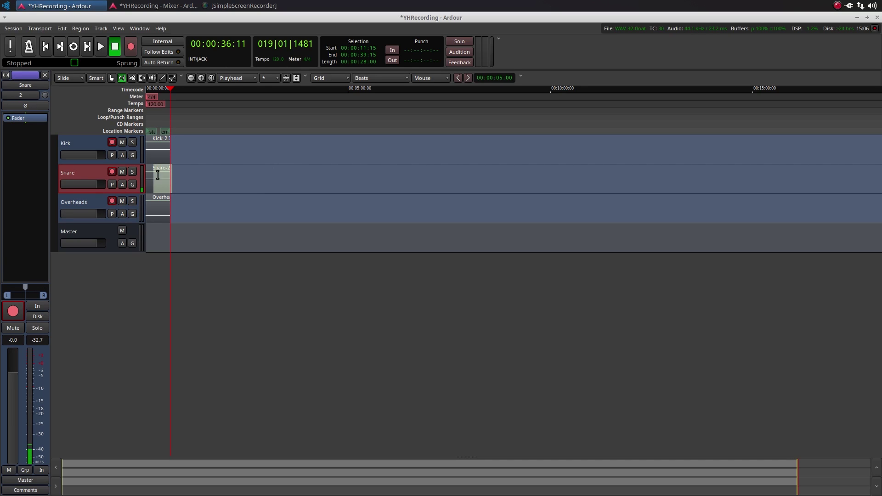
click(111, 77)
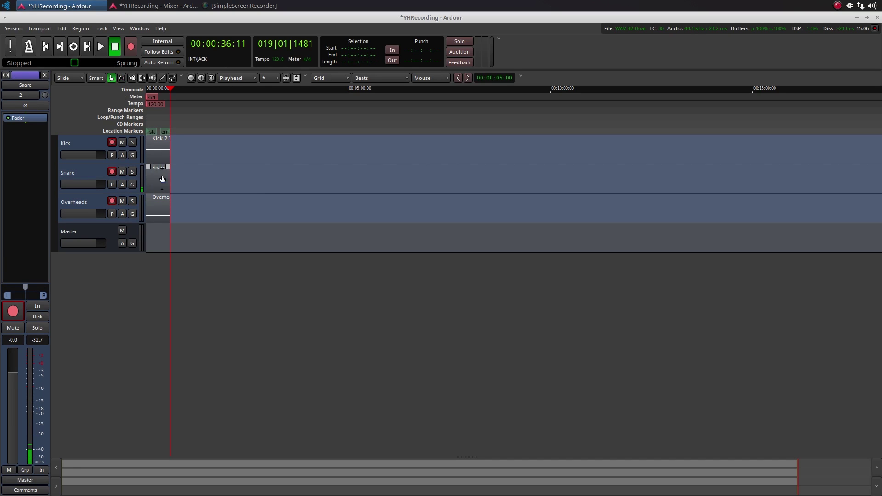
drag(159, 173, 152, 174)
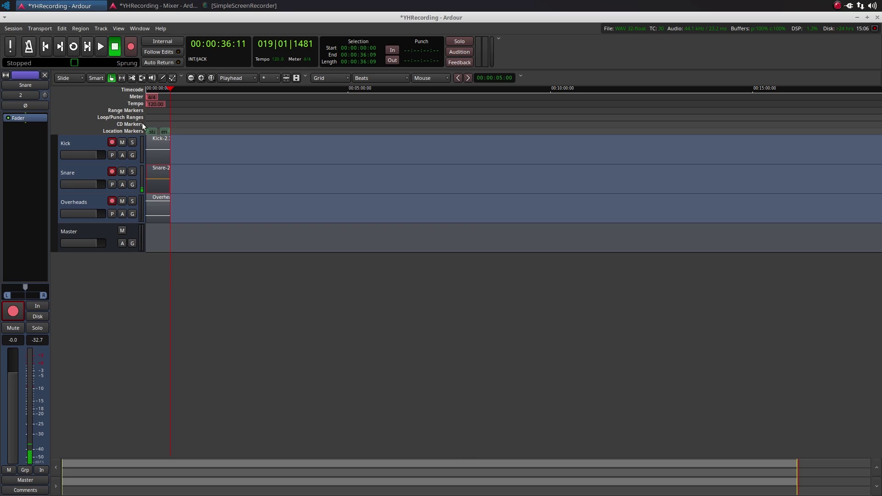
click(132, 77)
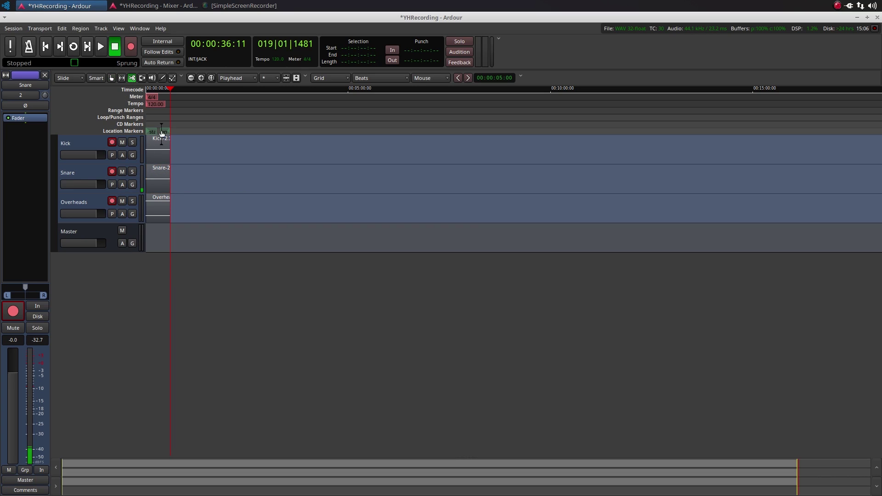
click(157, 180)
click(111, 78)
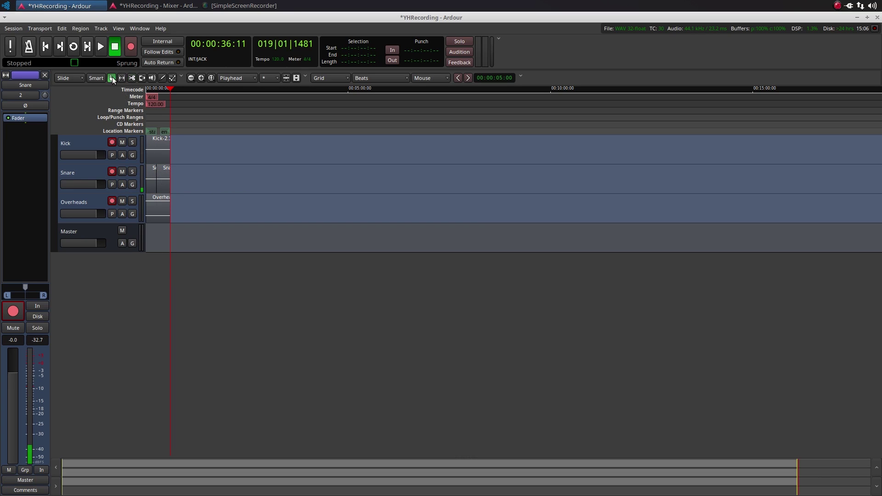
click(153, 180)
right_click(152, 176)
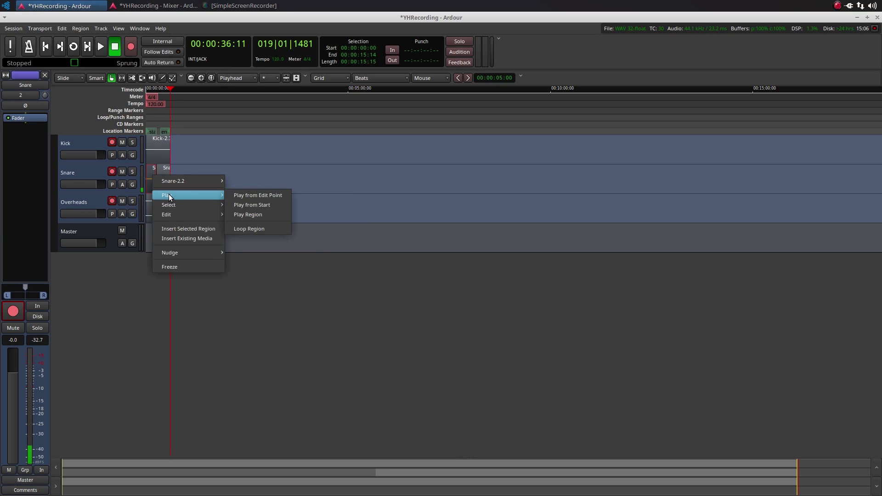
mouse_move(174, 181)
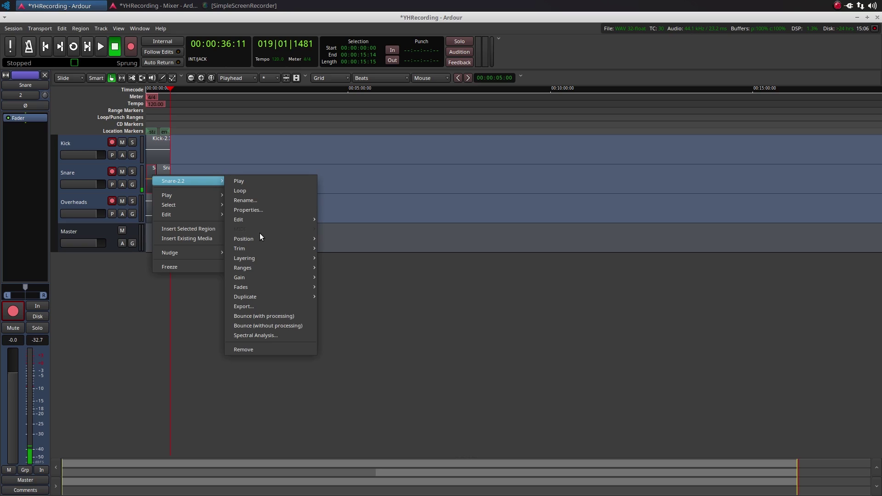
click(253, 349)
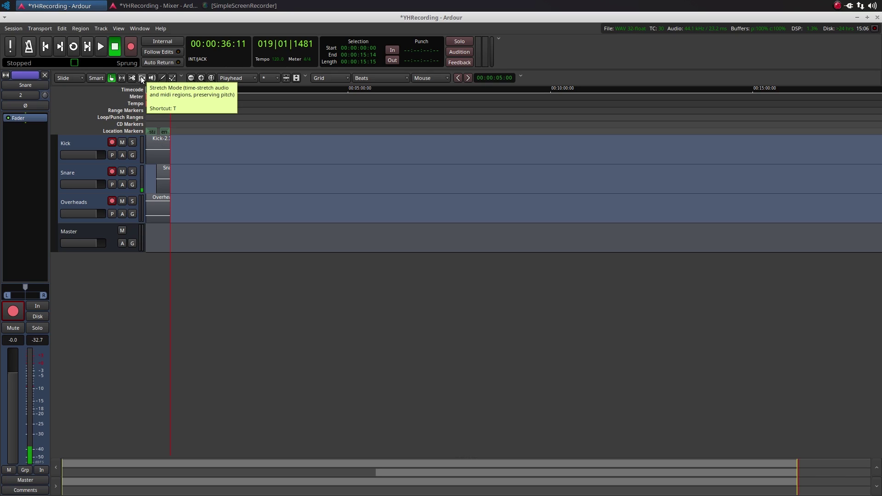
Time-stretch the Snare region longer with Minimize time distortion, then switch to Draw mode without snapping
click(142, 78)
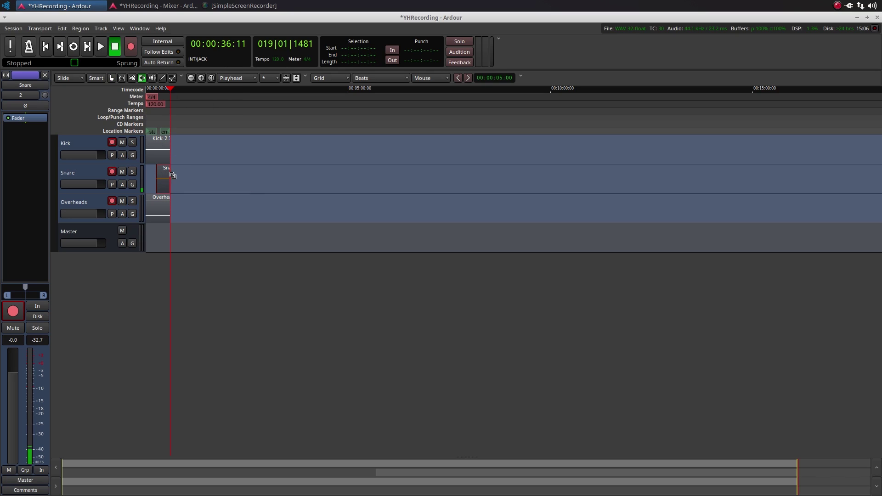
drag(170, 176, 170, 177)
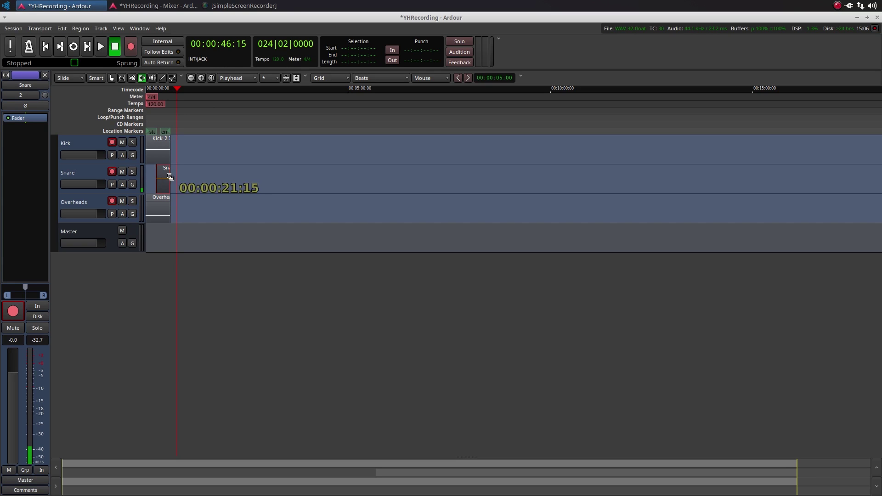
drag(170, 177, 193, 183)
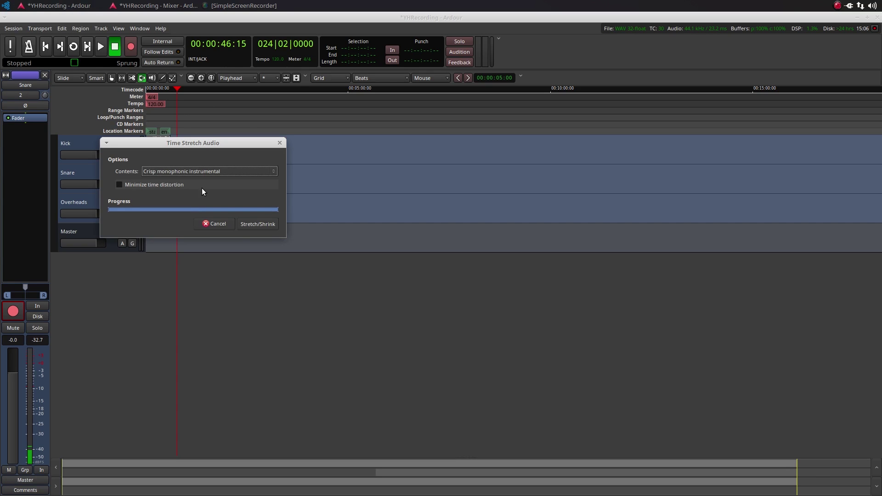
click(165, 183)
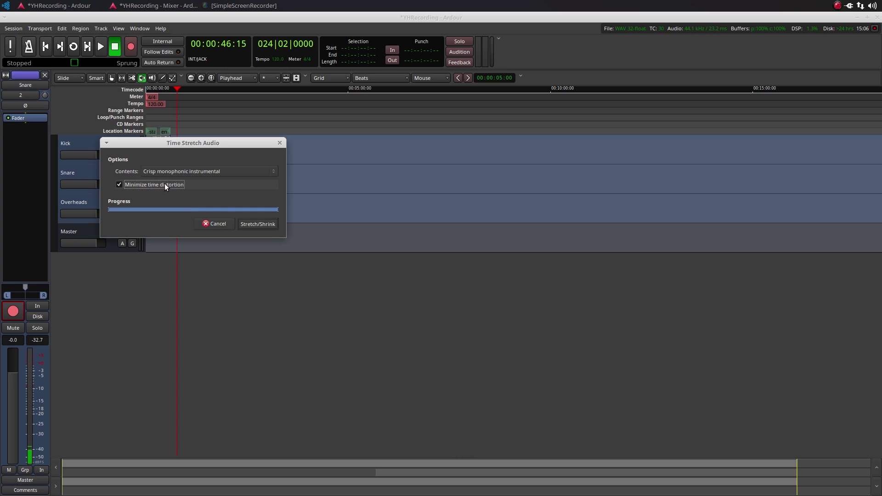
click(245, 225)
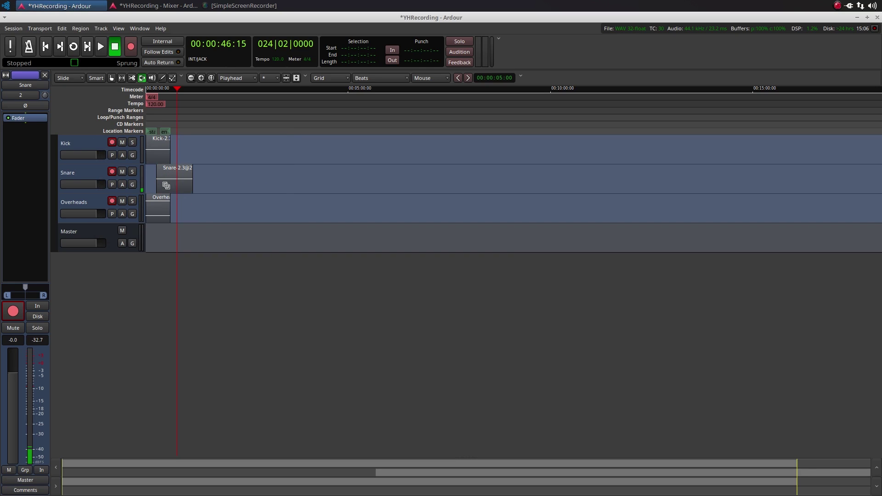
key(d)
key(Home)
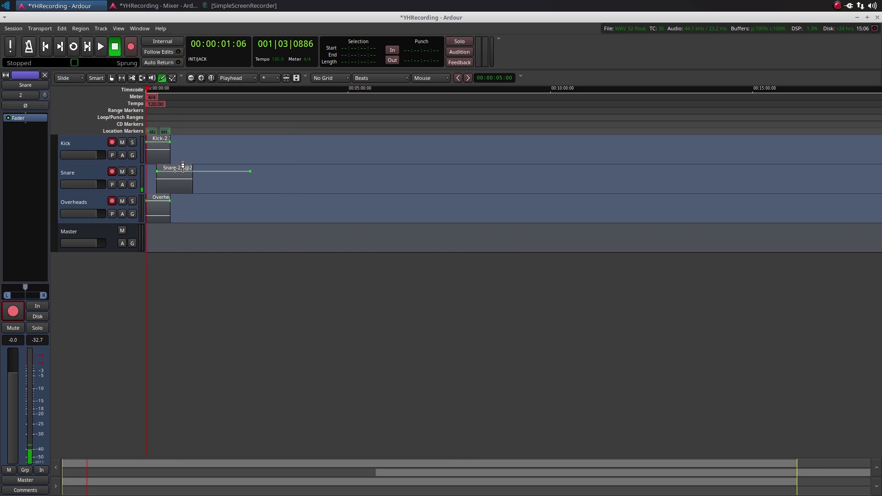
Add gain points on the Snare region's envelope and set them to about -9.7 dB and -1.2 dB
click(174, 171)
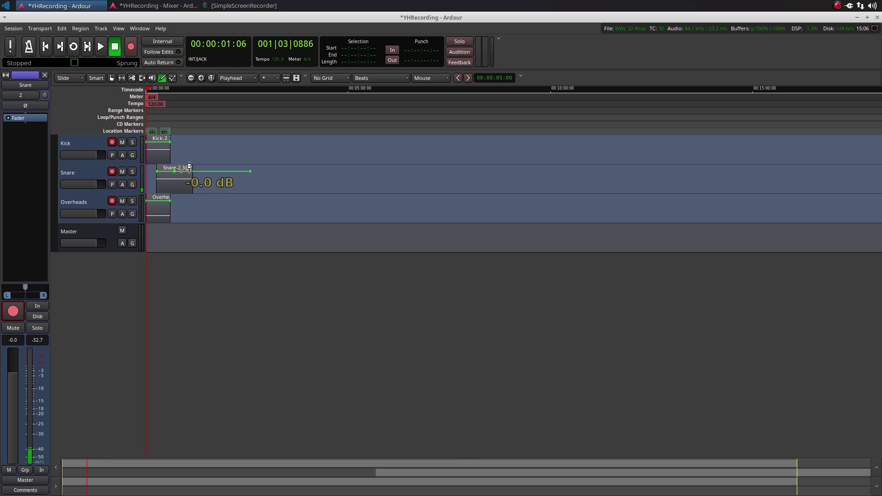
drag(189, 169, 196, 174)
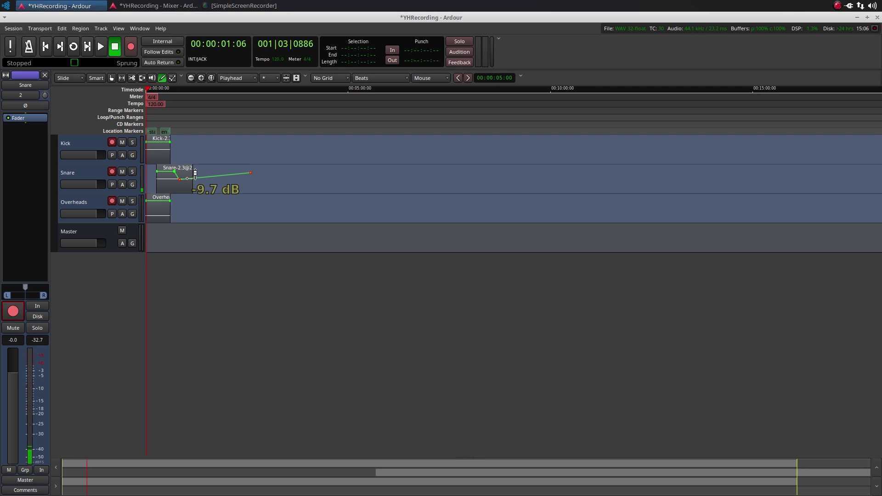
drag(196, 174, 199, 167)
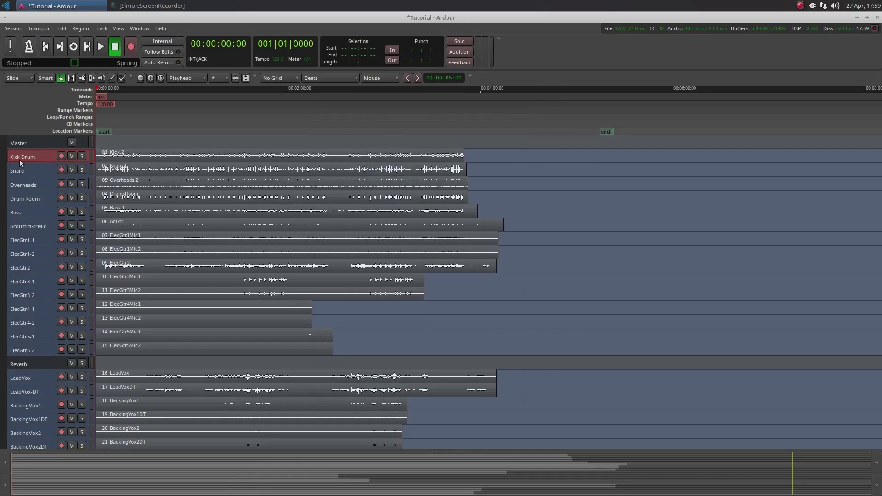
Pull the session end marker back to about 4:13 and nudge the start marker slightly later
scroll(46, 197, down, 1)
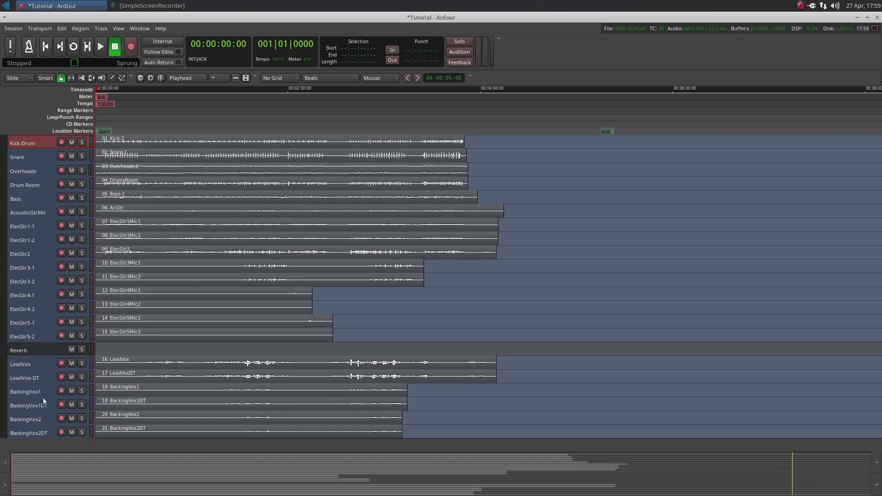
drag(615, 131, 501, 150)
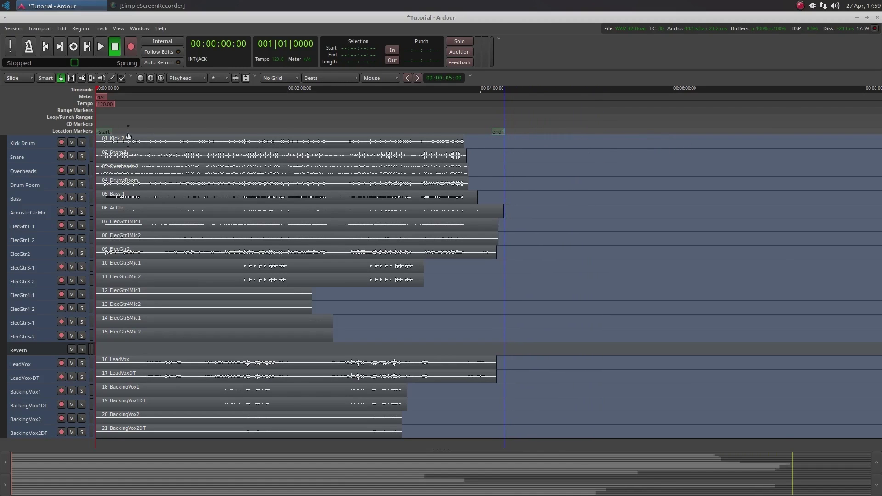
drag(101, 134, 105, 131)
Show the editor mixer, check the Kick Drum's inputs, and select its Invada compressor plugin
click(120, 28)
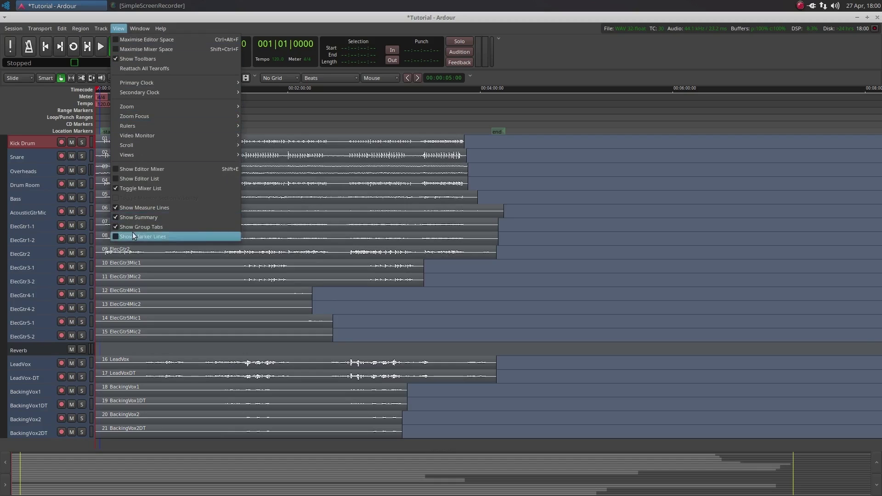
click(139, 169)
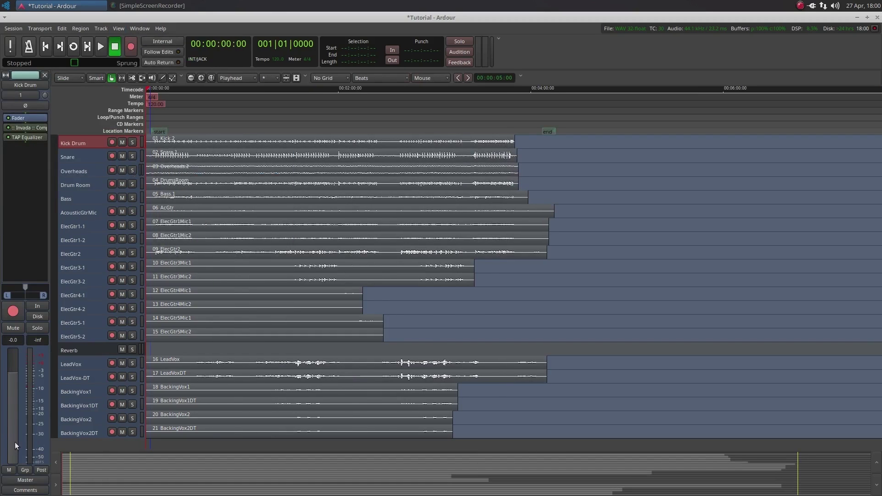
click(20, 93)
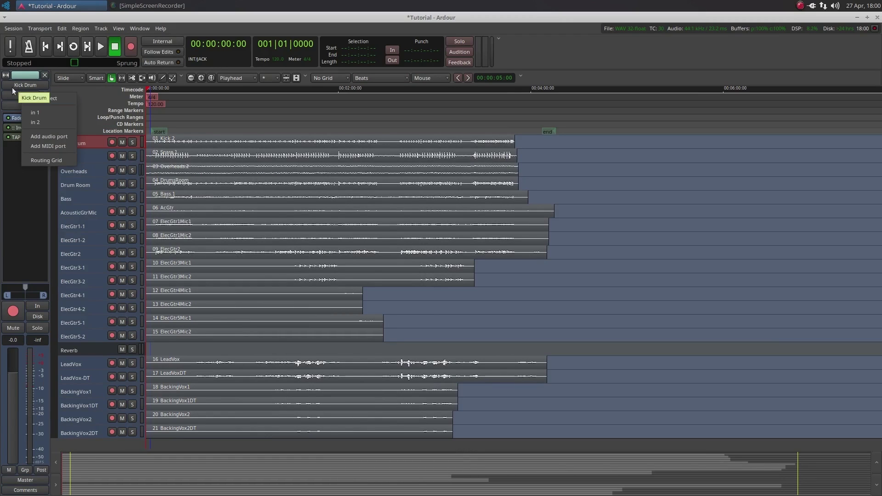
click(17, 168)
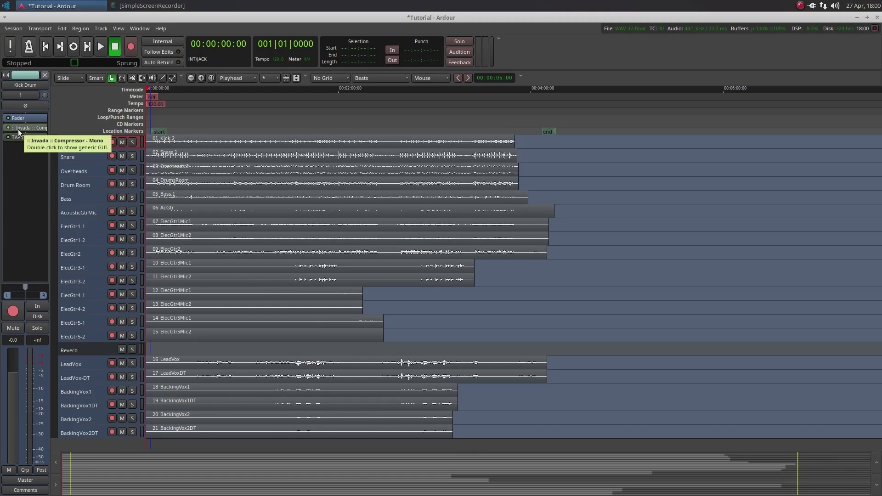
click(17, 129)
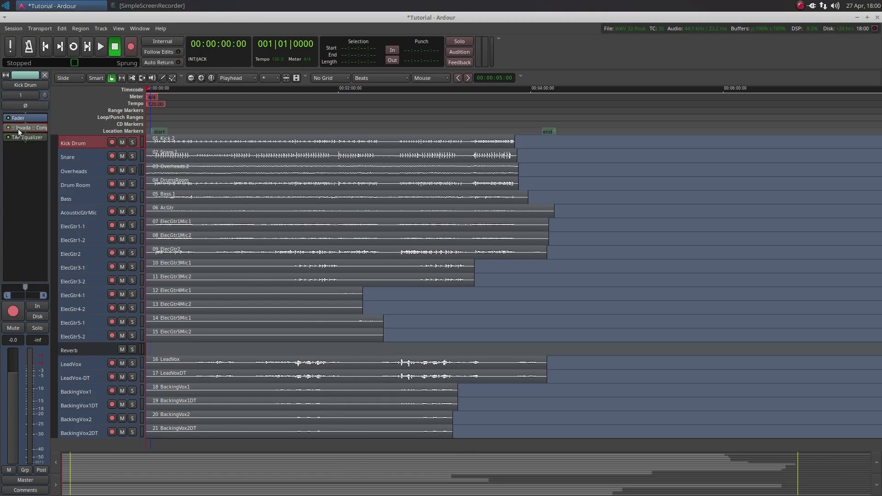
Open the Kick Drum's Invada compressor settings (about -29.9 dB threshold, 4.8 ratio) and start playback
right_click(18, 129)
mouse_move(43, 134)
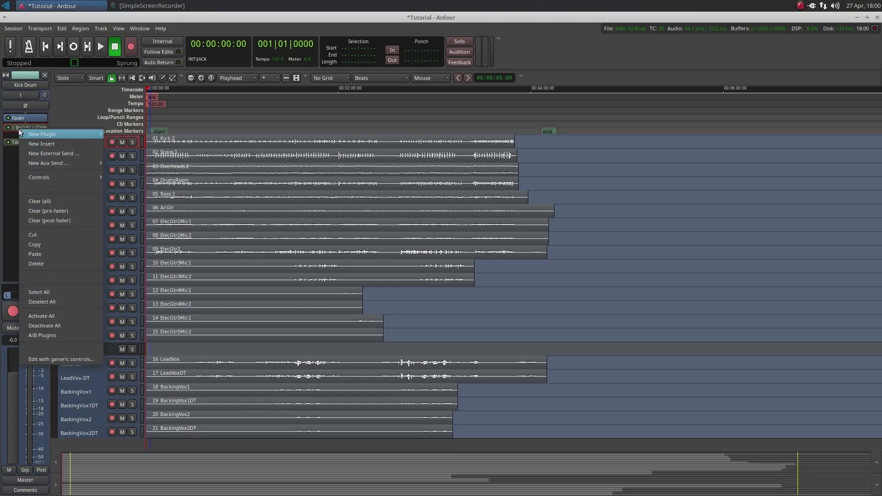
click(12, 127)
double_click(12, 128)
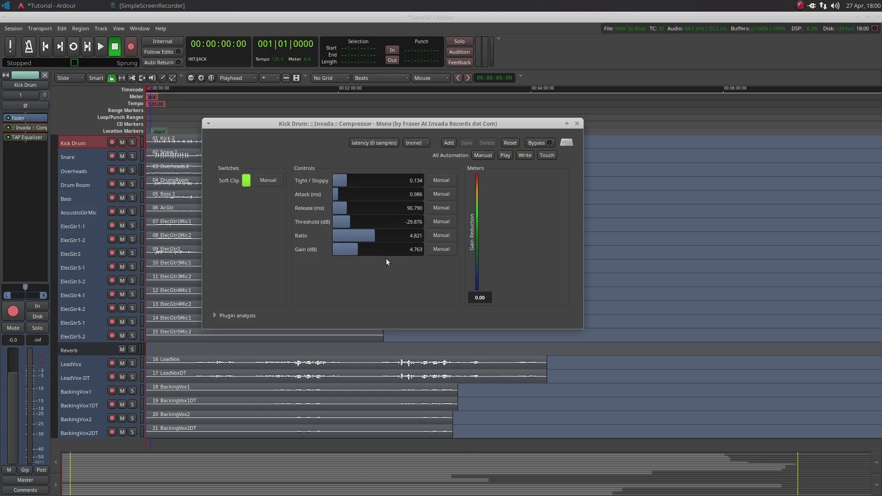
key(space)
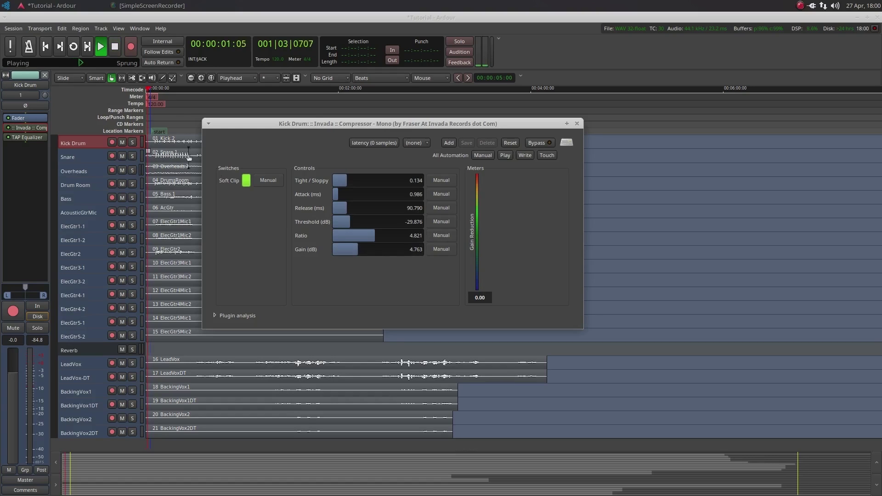
click(149, 95)
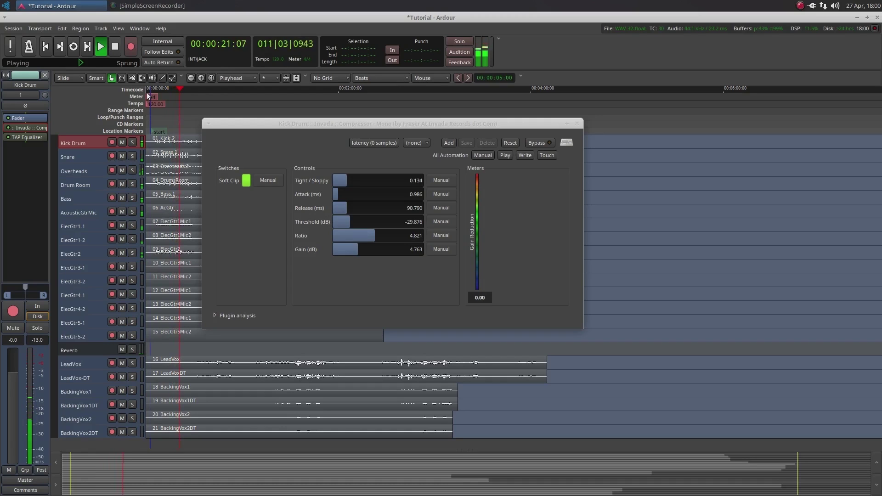
Close the compressor window, then open and review the Kick Drum TAP Equalizer before closing it
double_click(24, 128)
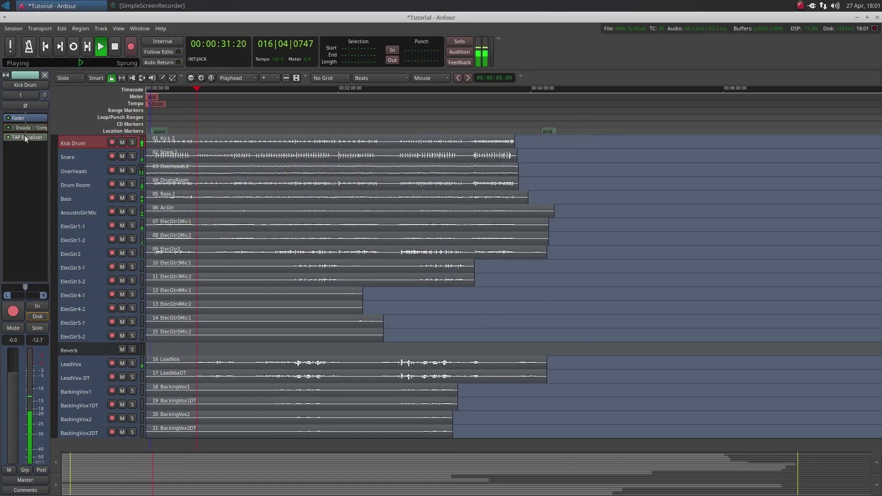
double_click(23, 137)
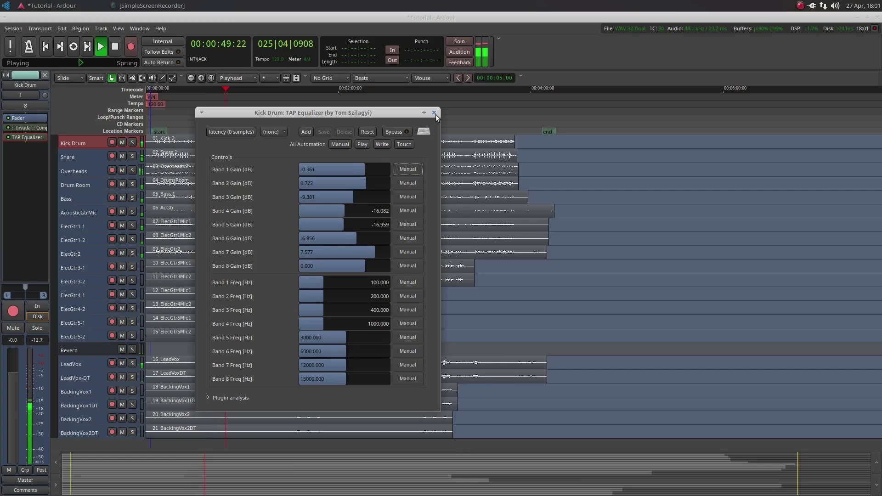
click(435, 113)
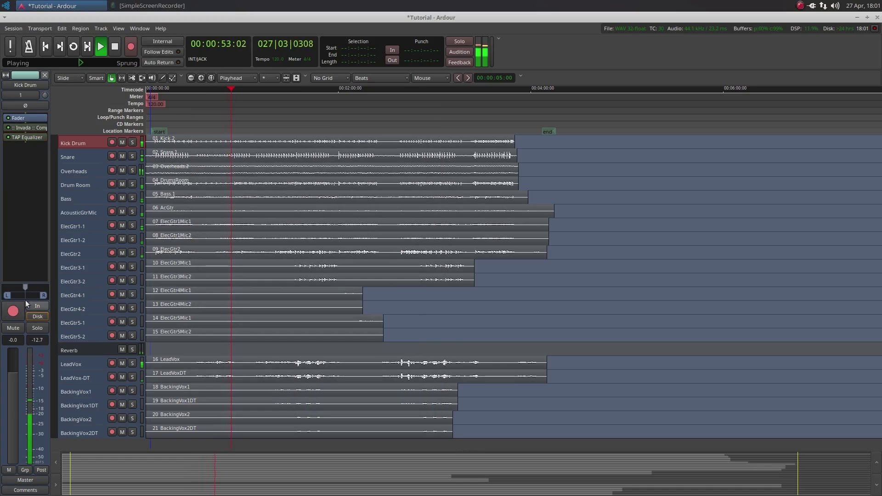
Pan the Kick Drum to L58/R42, toggle Mute on and off, and solo it
drag(24, 290, 24, 294)
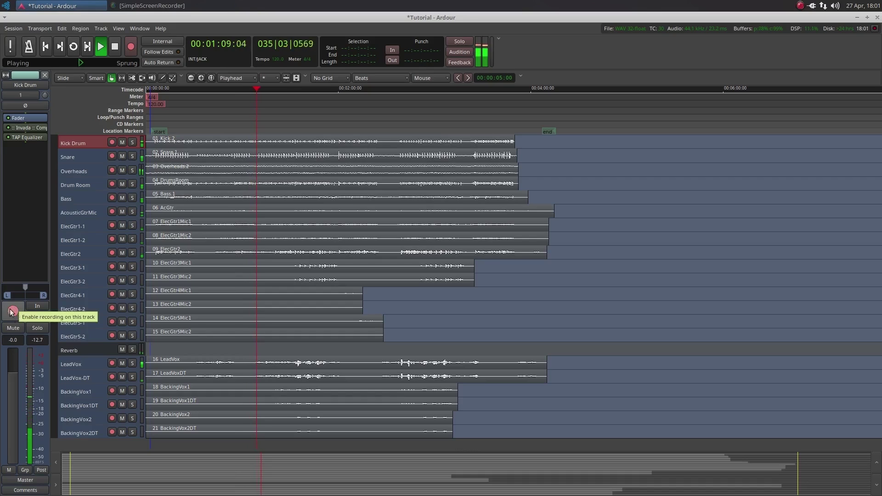
click(17, 331)
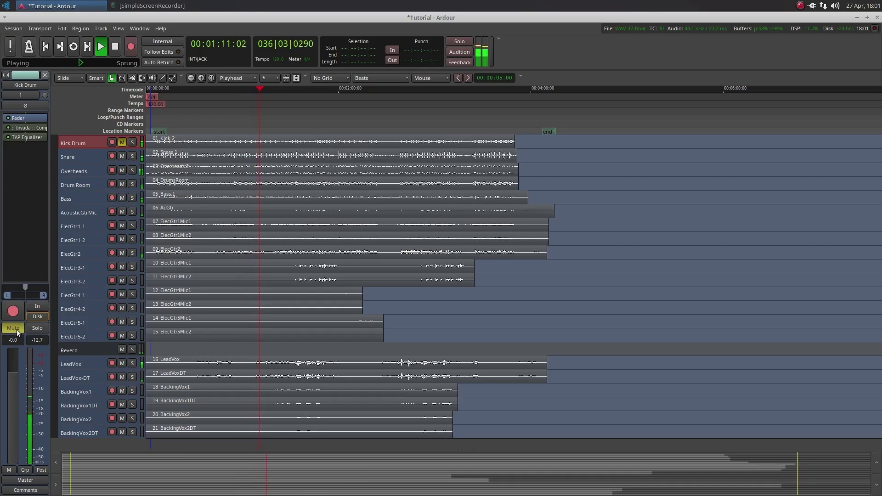
click(17, 331)
click(28, 327)
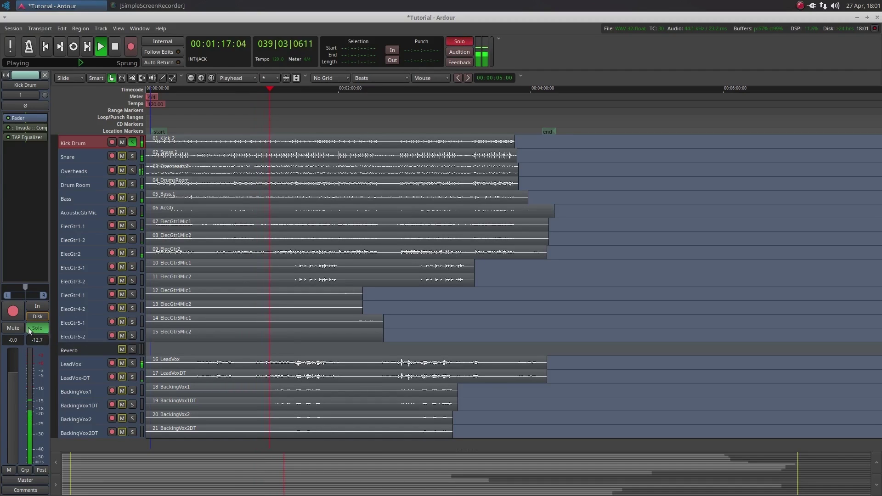
Unsolo the Kick Drum, select the Snare track, and show its output connection menu
click(29, 328)
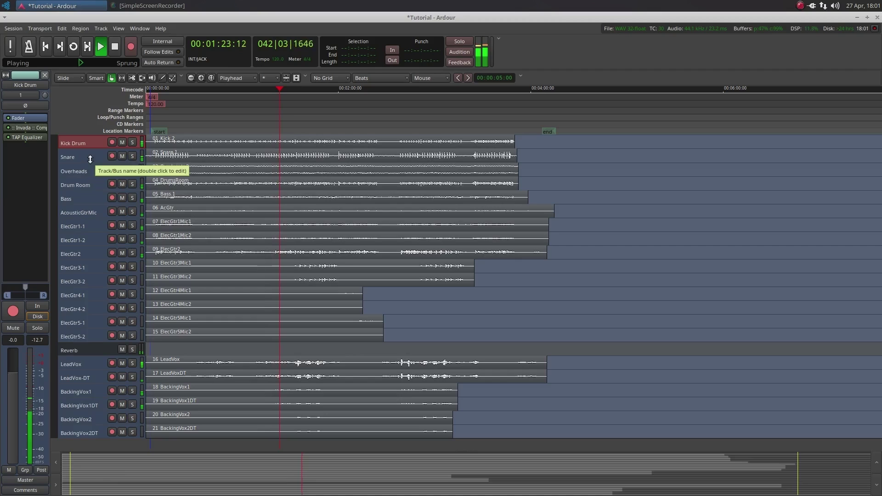
click(90, 159)
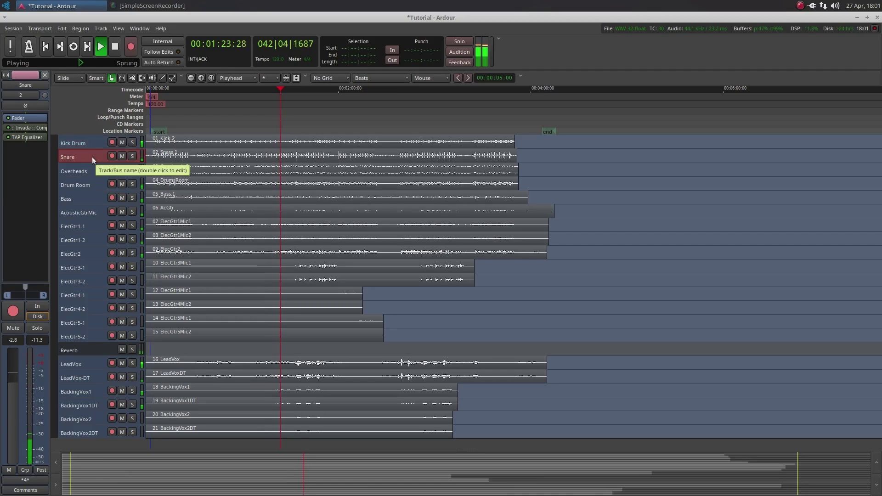
click(26, 480)
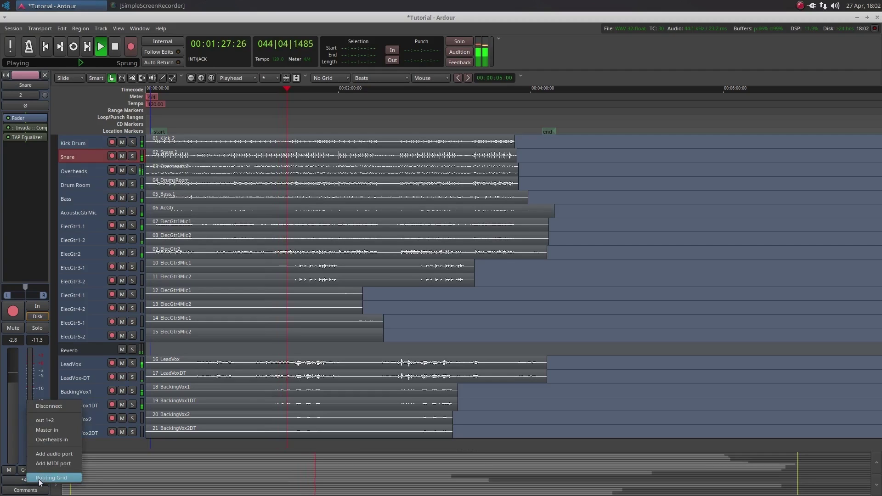
Connect the Snare output to the Master and Reverb bus inputs in the Routing Grid's Ardour Busses tab
click(42, 478)
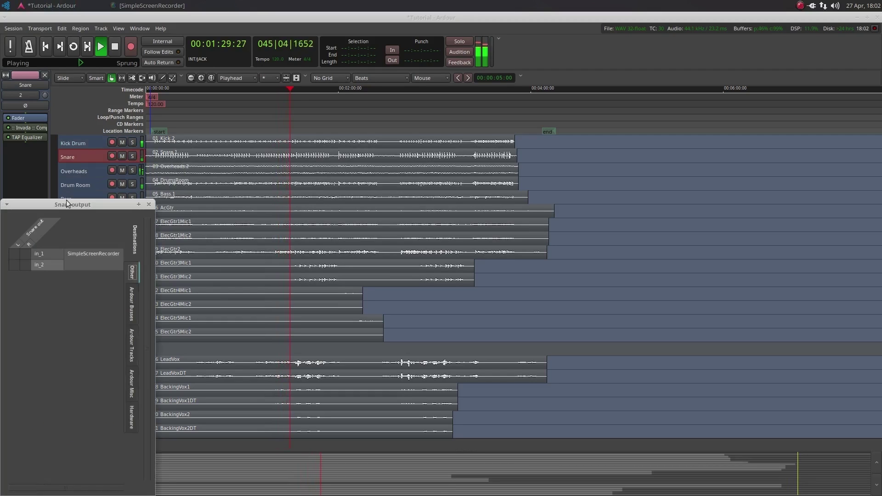
drag(68, 204, 127, 146)
click(191, 243)
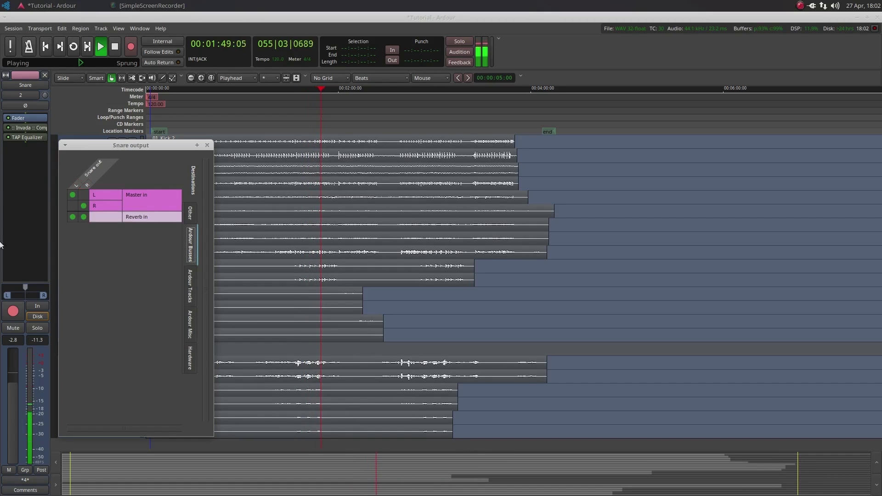
Close the Snare routing window and bring up the Add Track or Bus type list
click(205, 146)
click(102, 29)
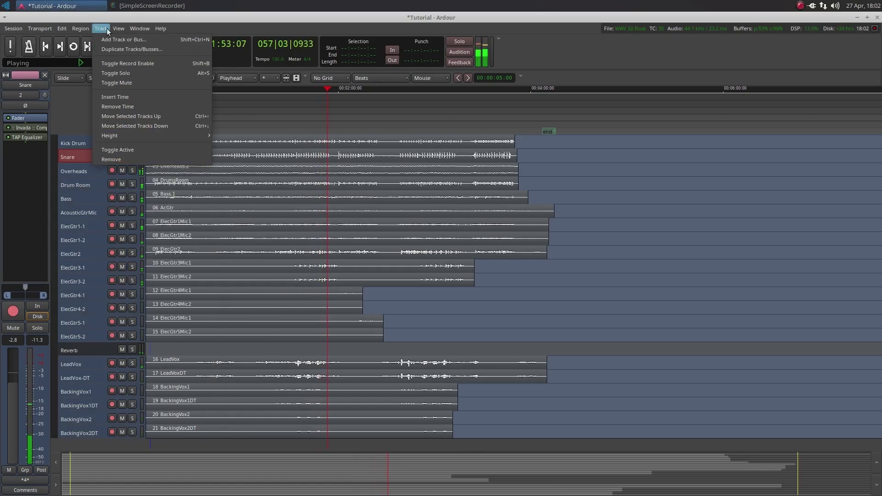
click(104, 28)
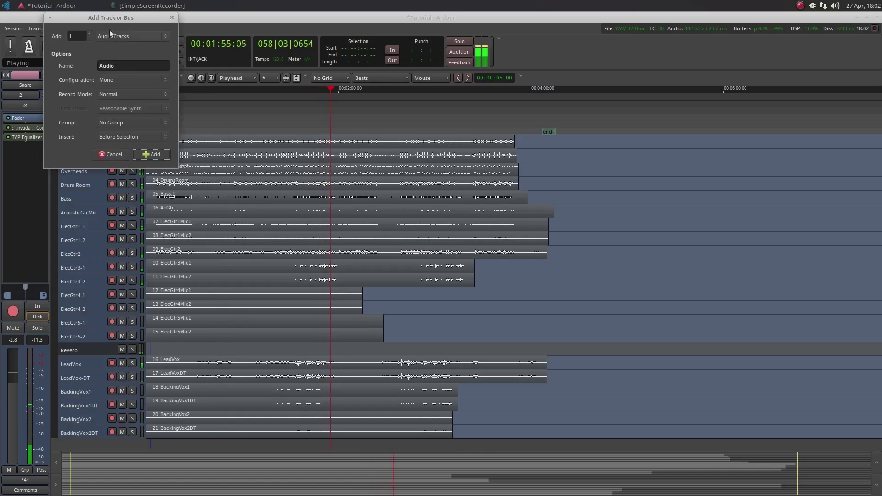
click(109, 35)
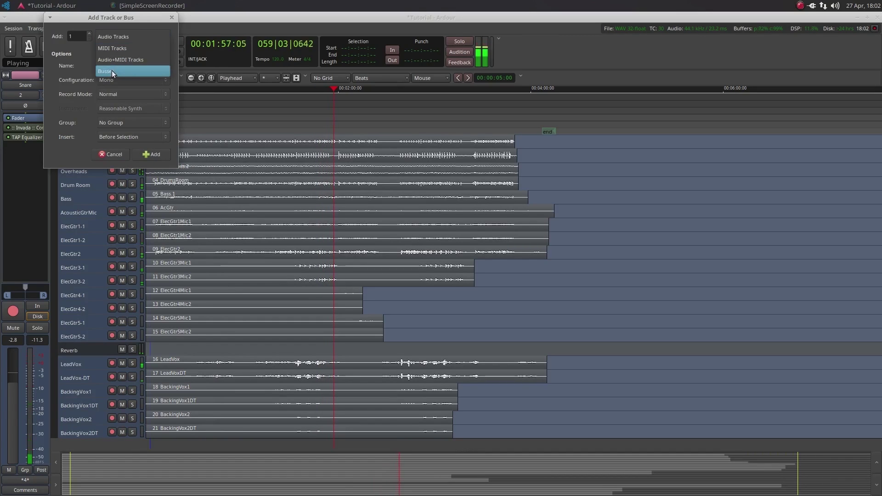
Pick Busses, cancel without adding, and select the Reverb bus
click(112, 71)
click(112, 154)
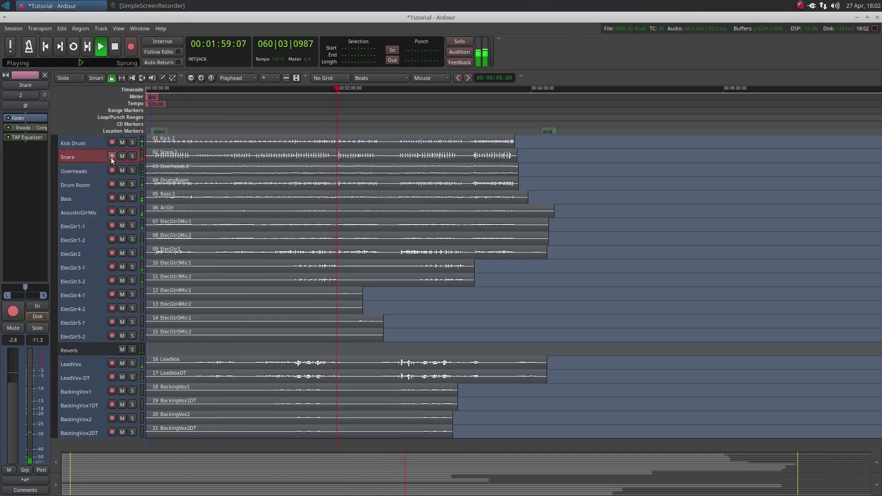
click(69, 350)
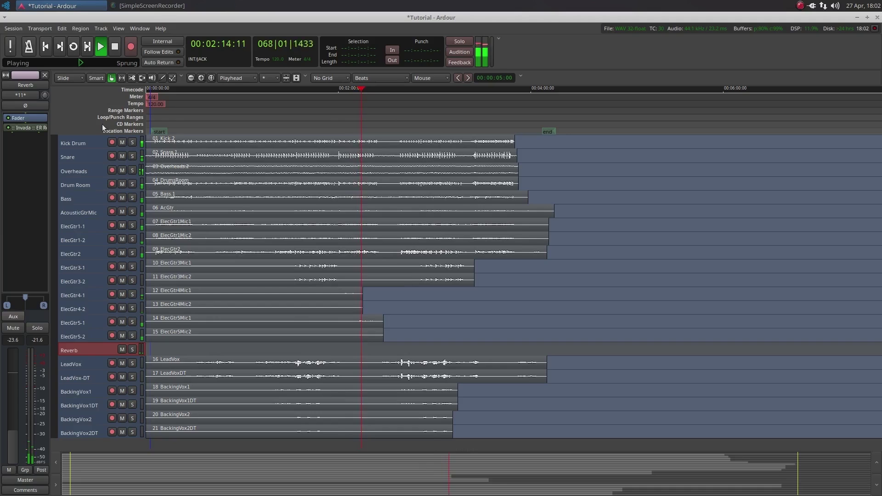
click(138, 27)
Show the Mixer and scroll its strips right and back to review every channel, including Reverb and vocals
click(146, 54)
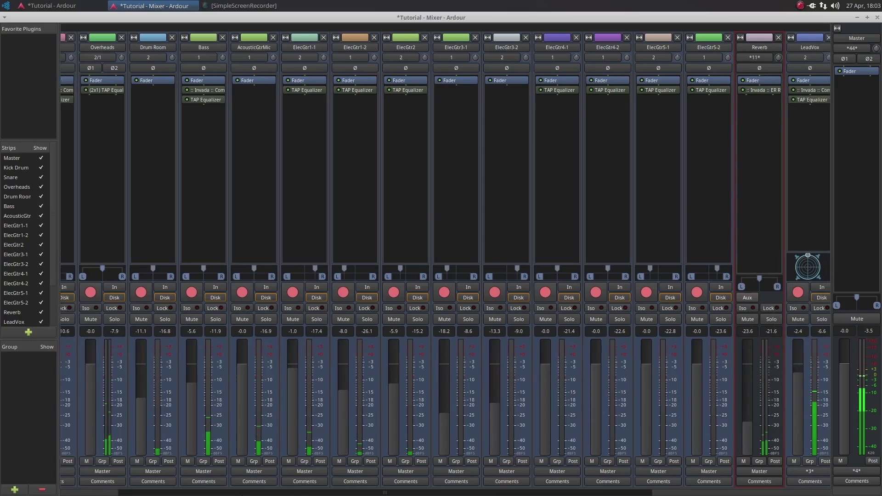
drag(157, 492, 279, 493)
drag(447, 493, 565, 493)
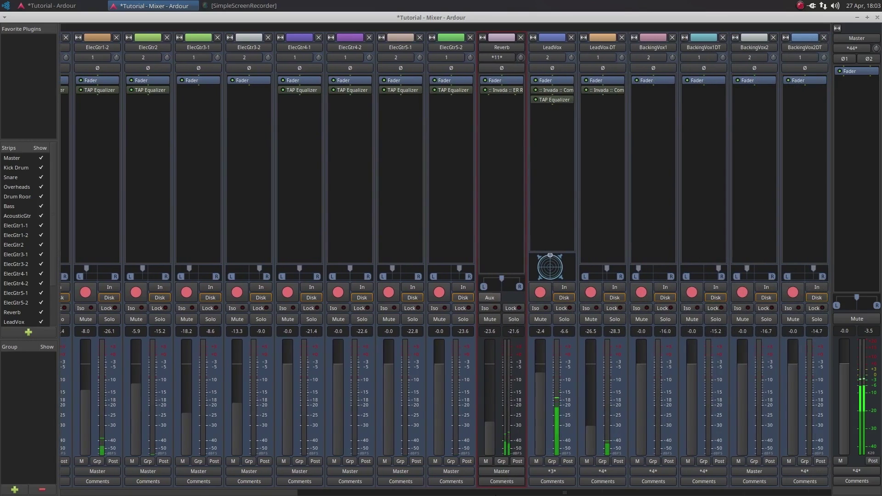
drag(385, 493, 115, 488)
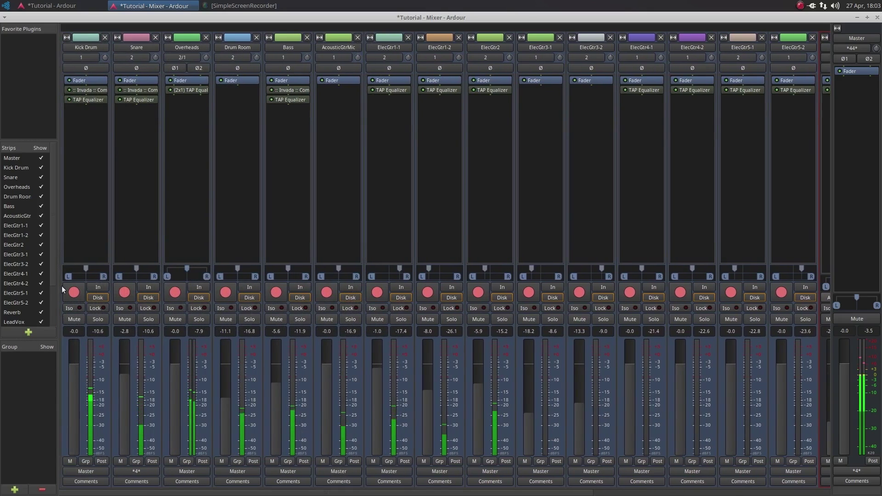
click(147, 4)
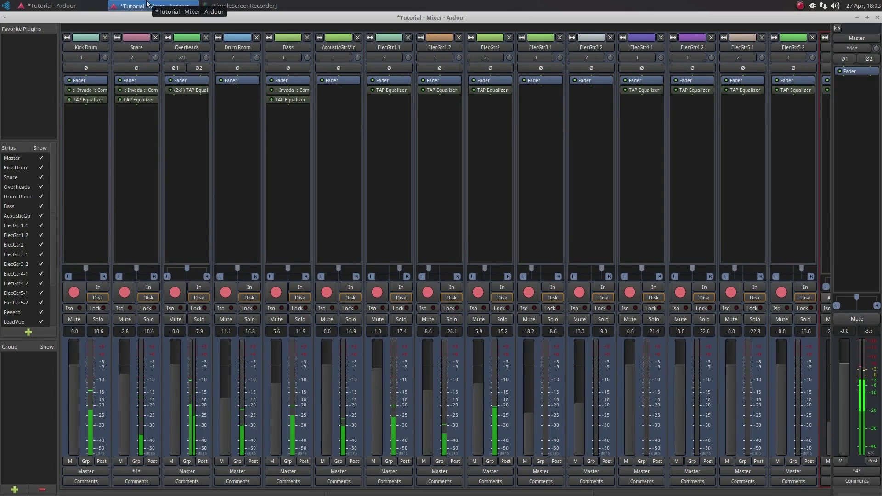
click(139, 28)
Glance at all track levels in the Meterbridge, close it, and bring up the Session export choices
click(141, 63)
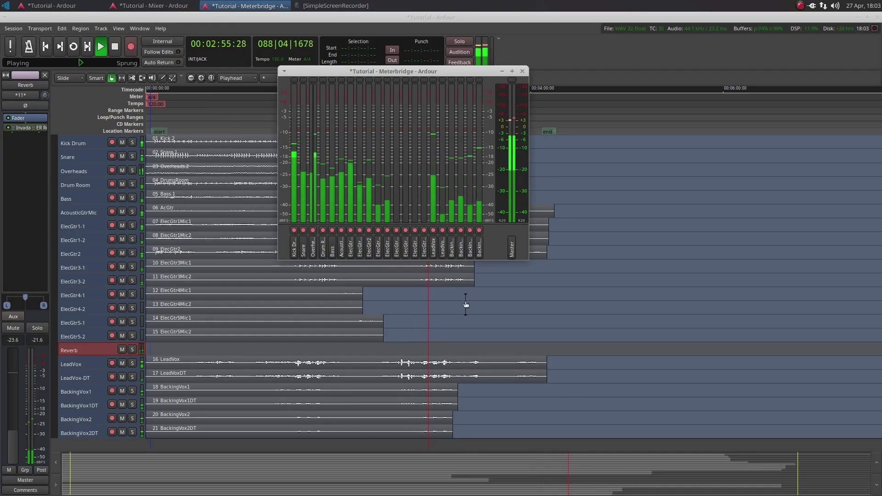
click(523, 72)
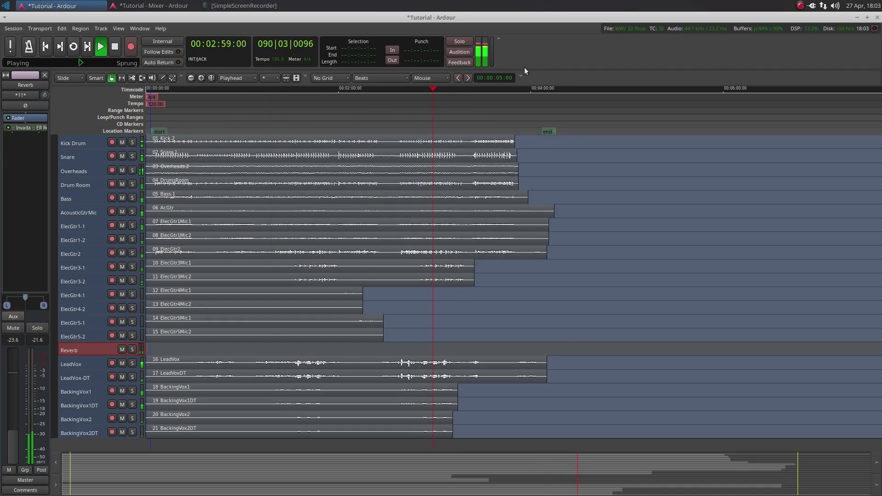
click(5, 29)
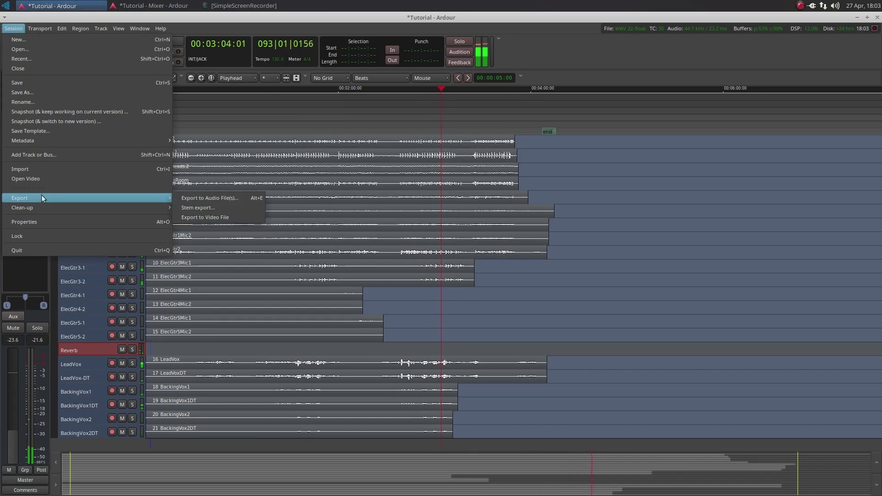
Start an audio file export using the CD (Red Book) 16-bit 44.1 kHz WAV format preset
click(202, 195)
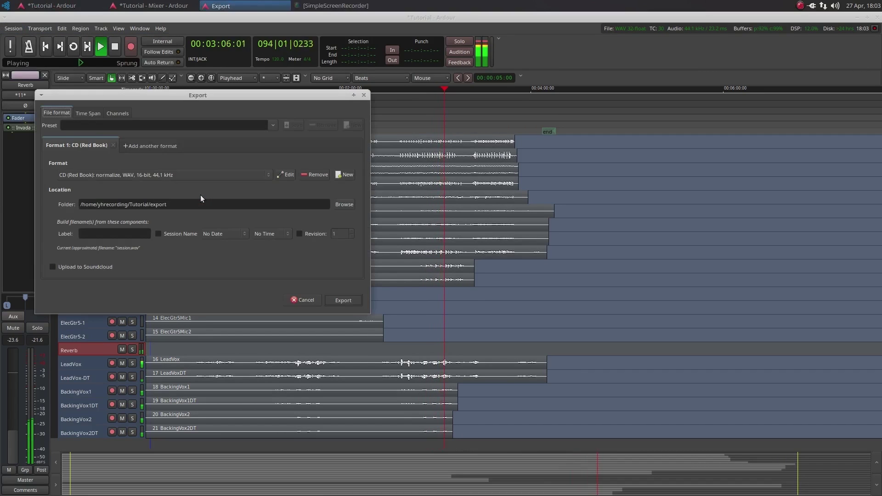
click(144, 175)
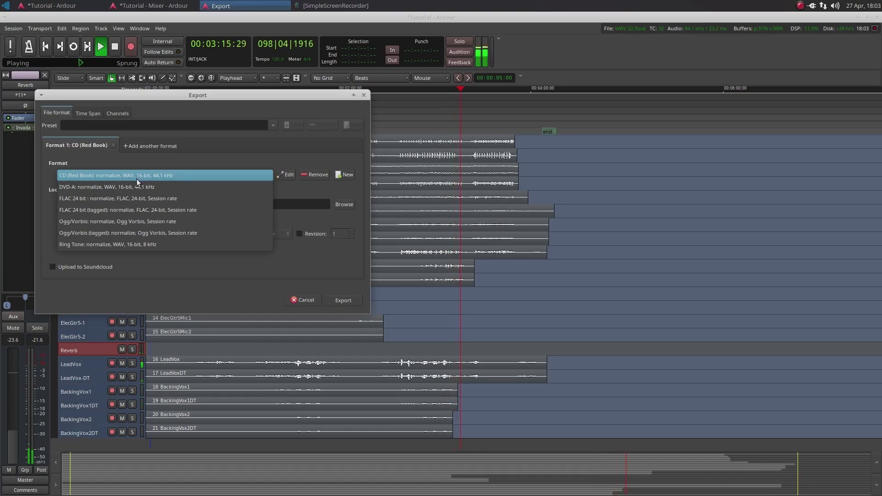
click(137, 179)
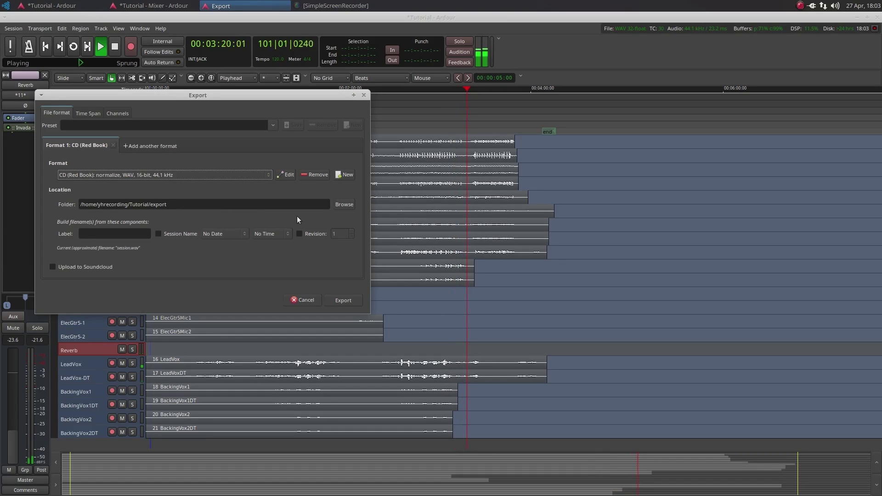
Set the export destination to the Music folder in the home directory
click(340, 206)
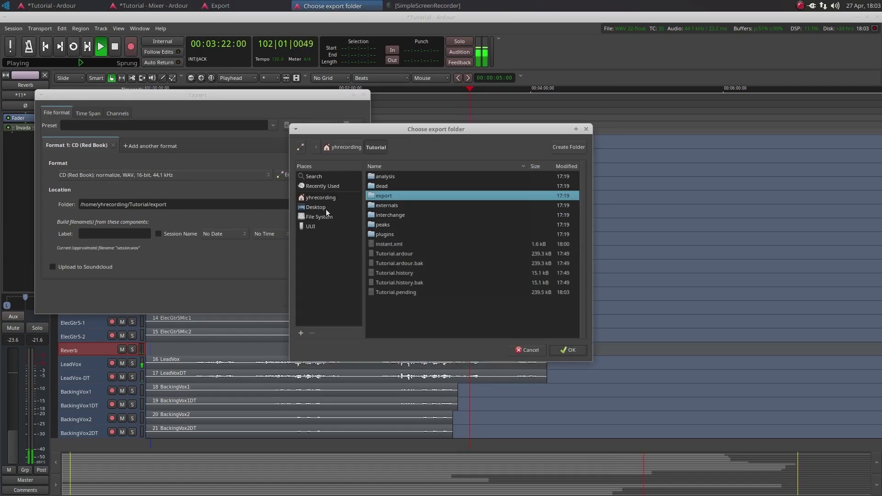
click(320, 198)
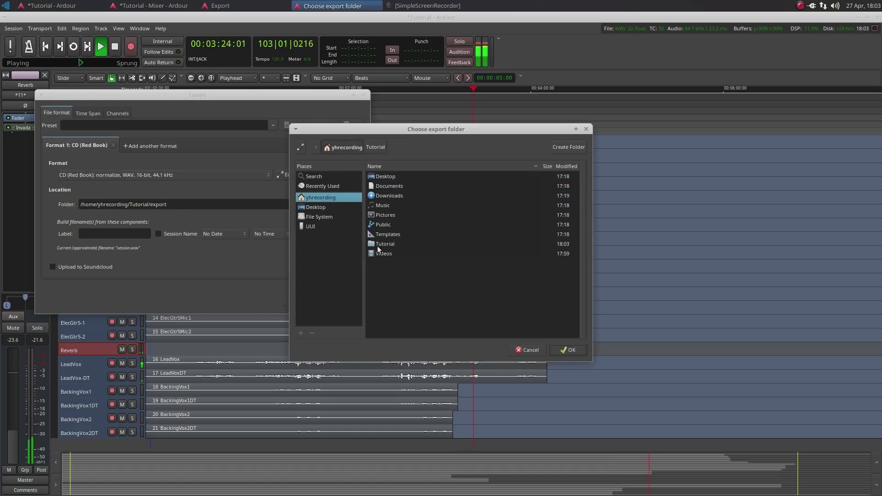
double_click(379, 203)
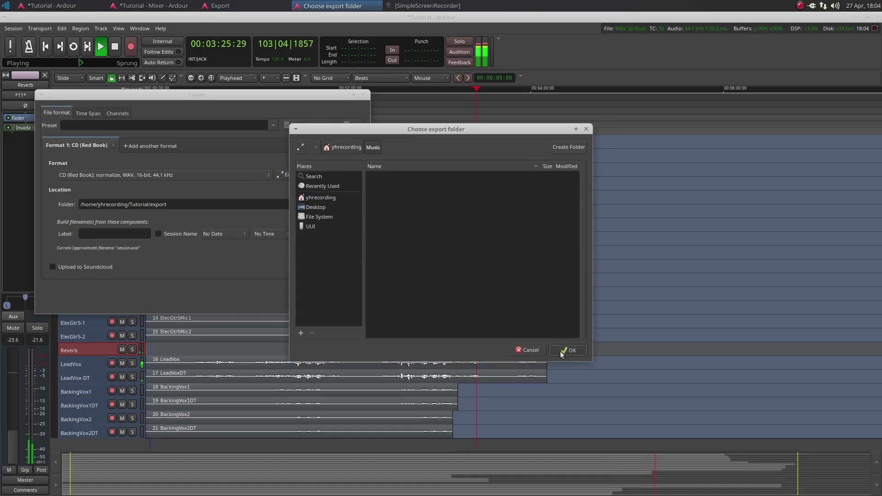